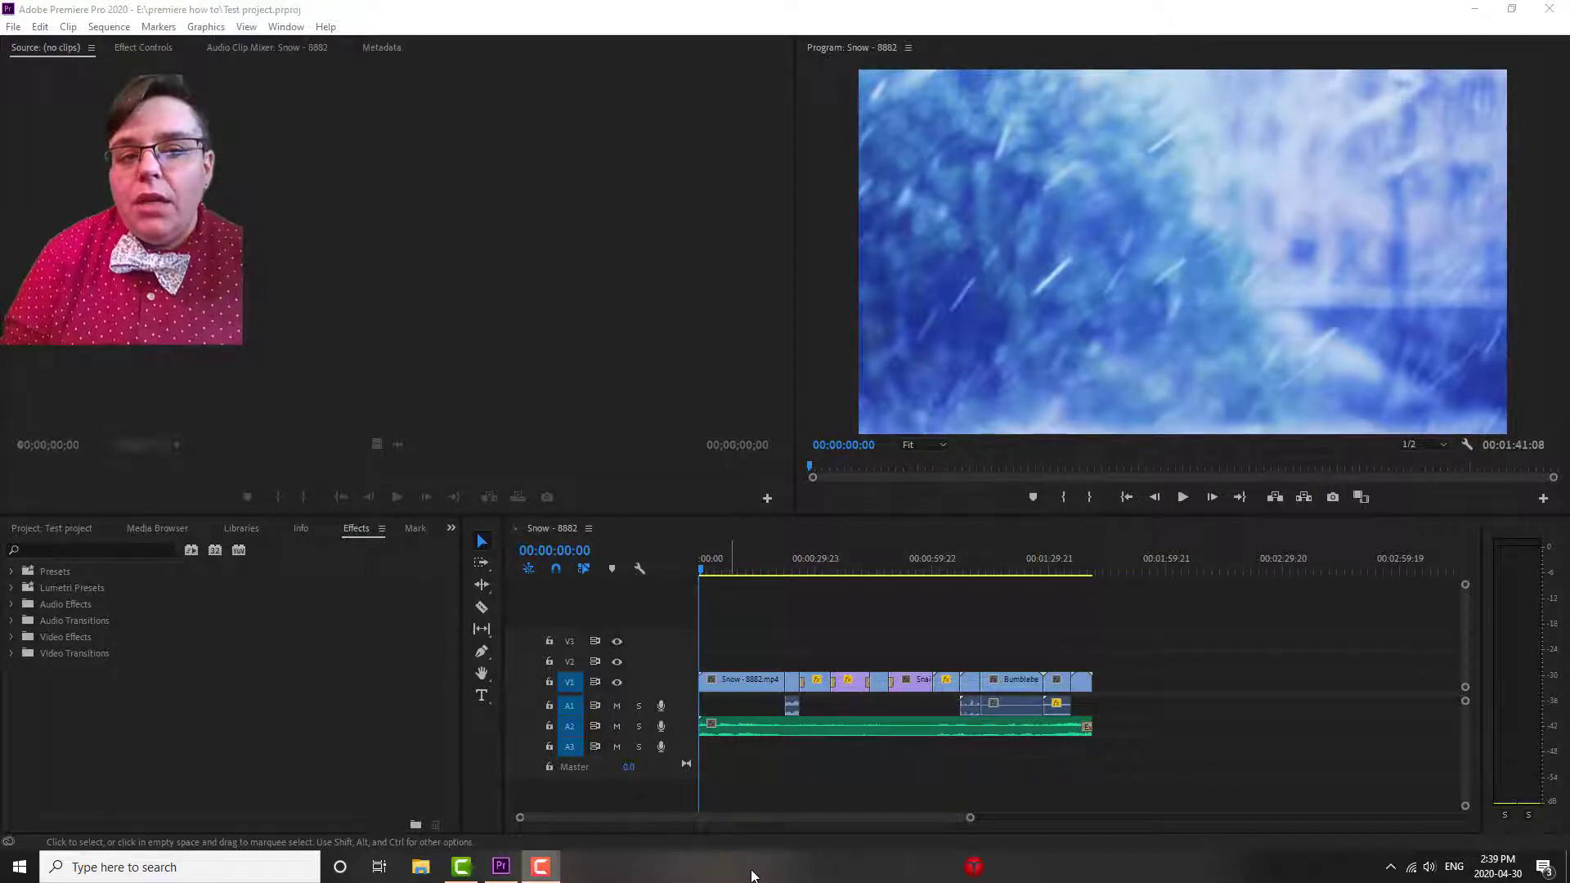
Step: Show the Essential Graphics panel in the workspace
click(480, 30)
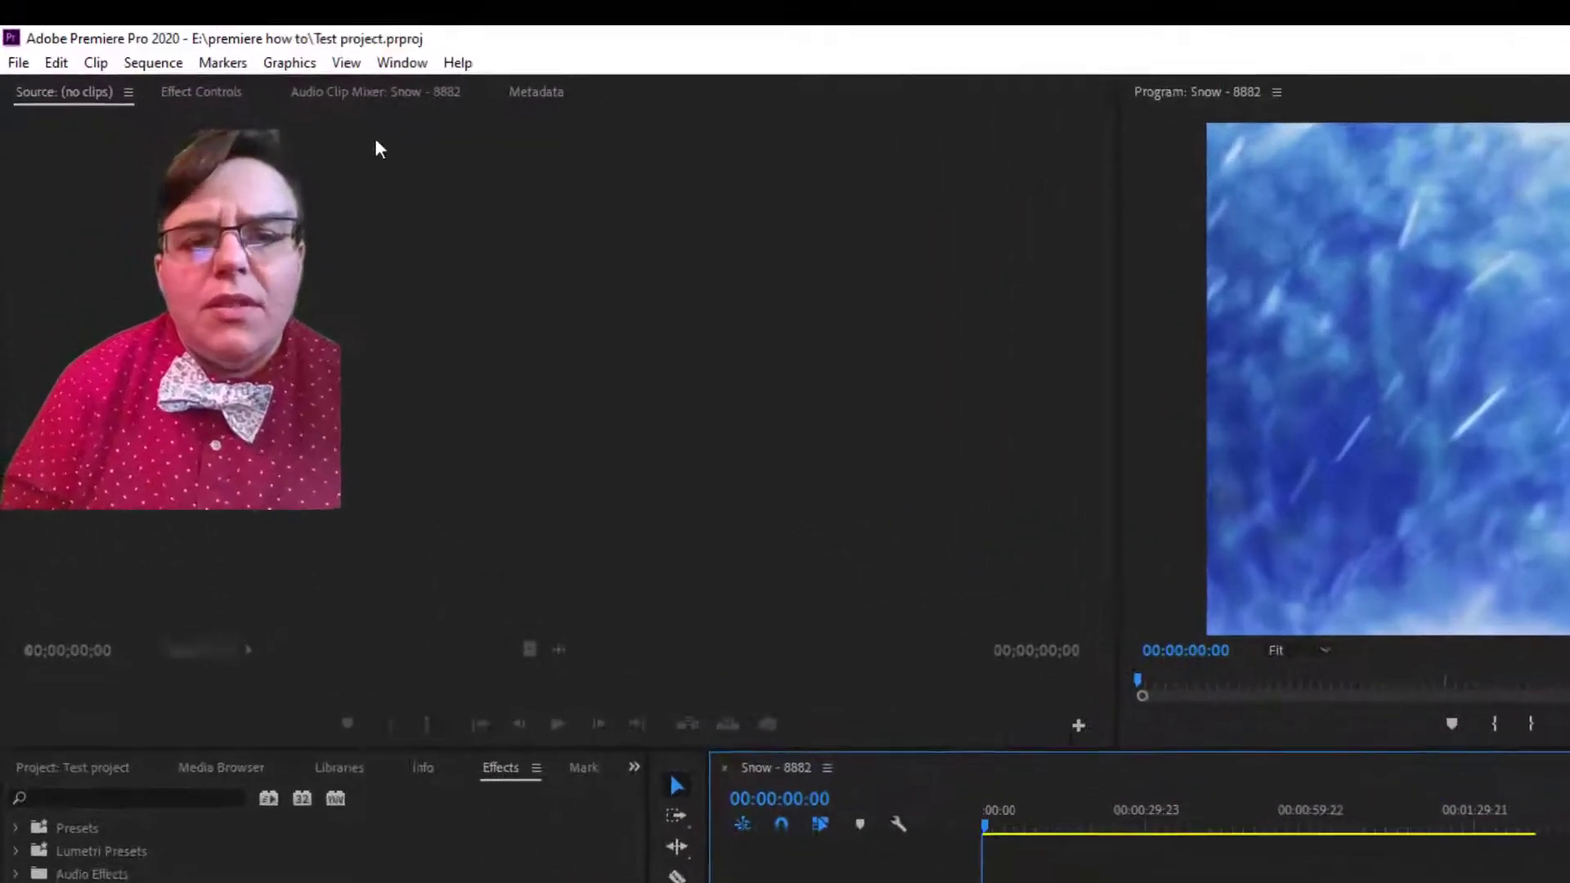
click(291, 28)
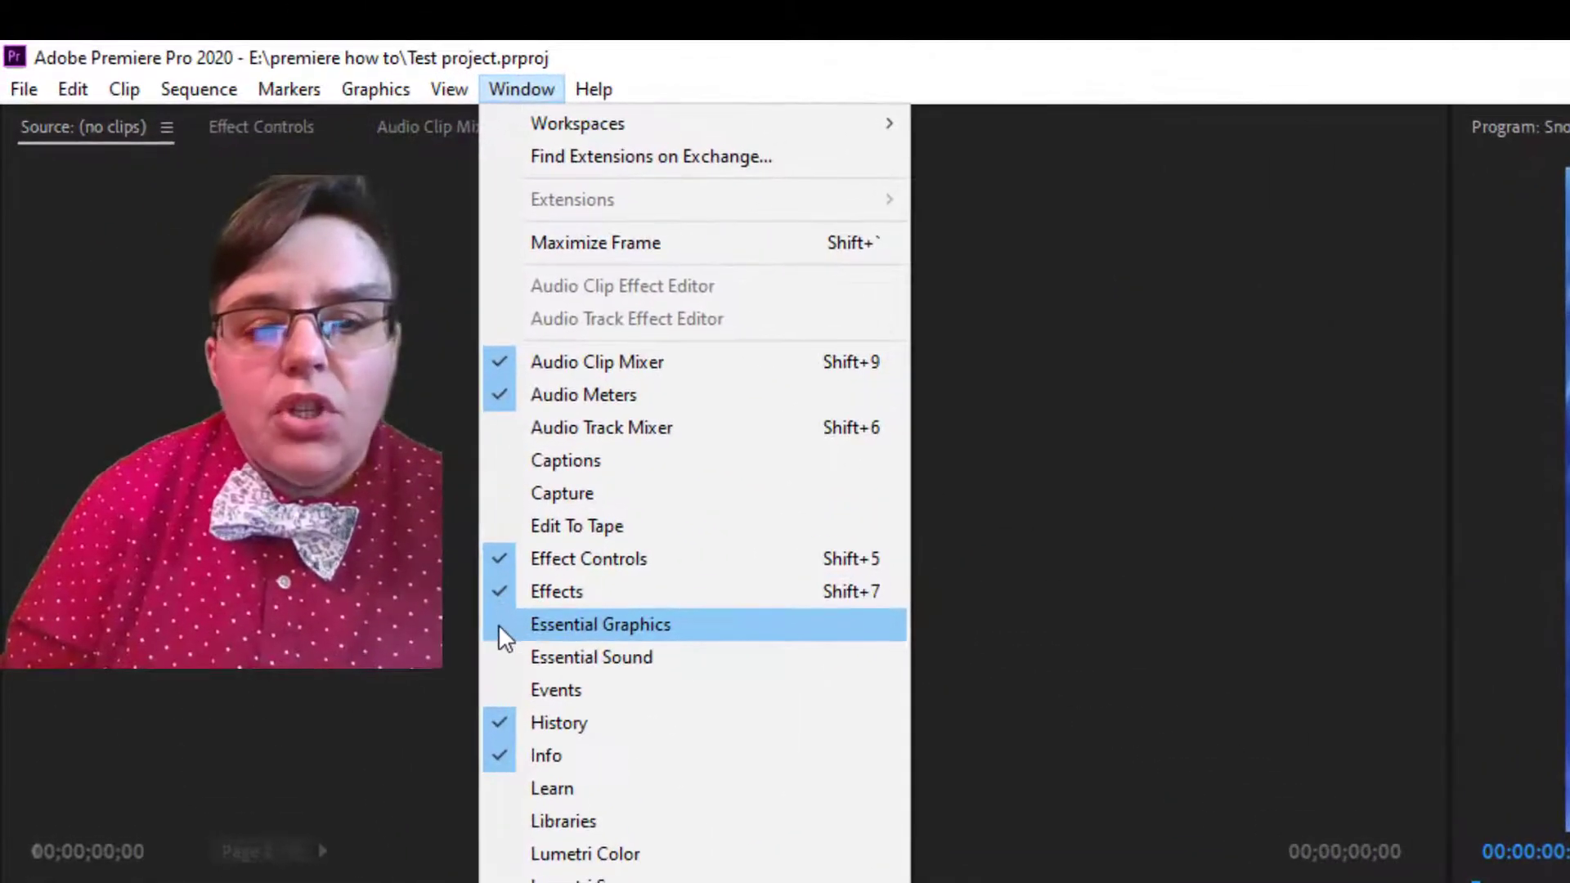
click(501, 625)
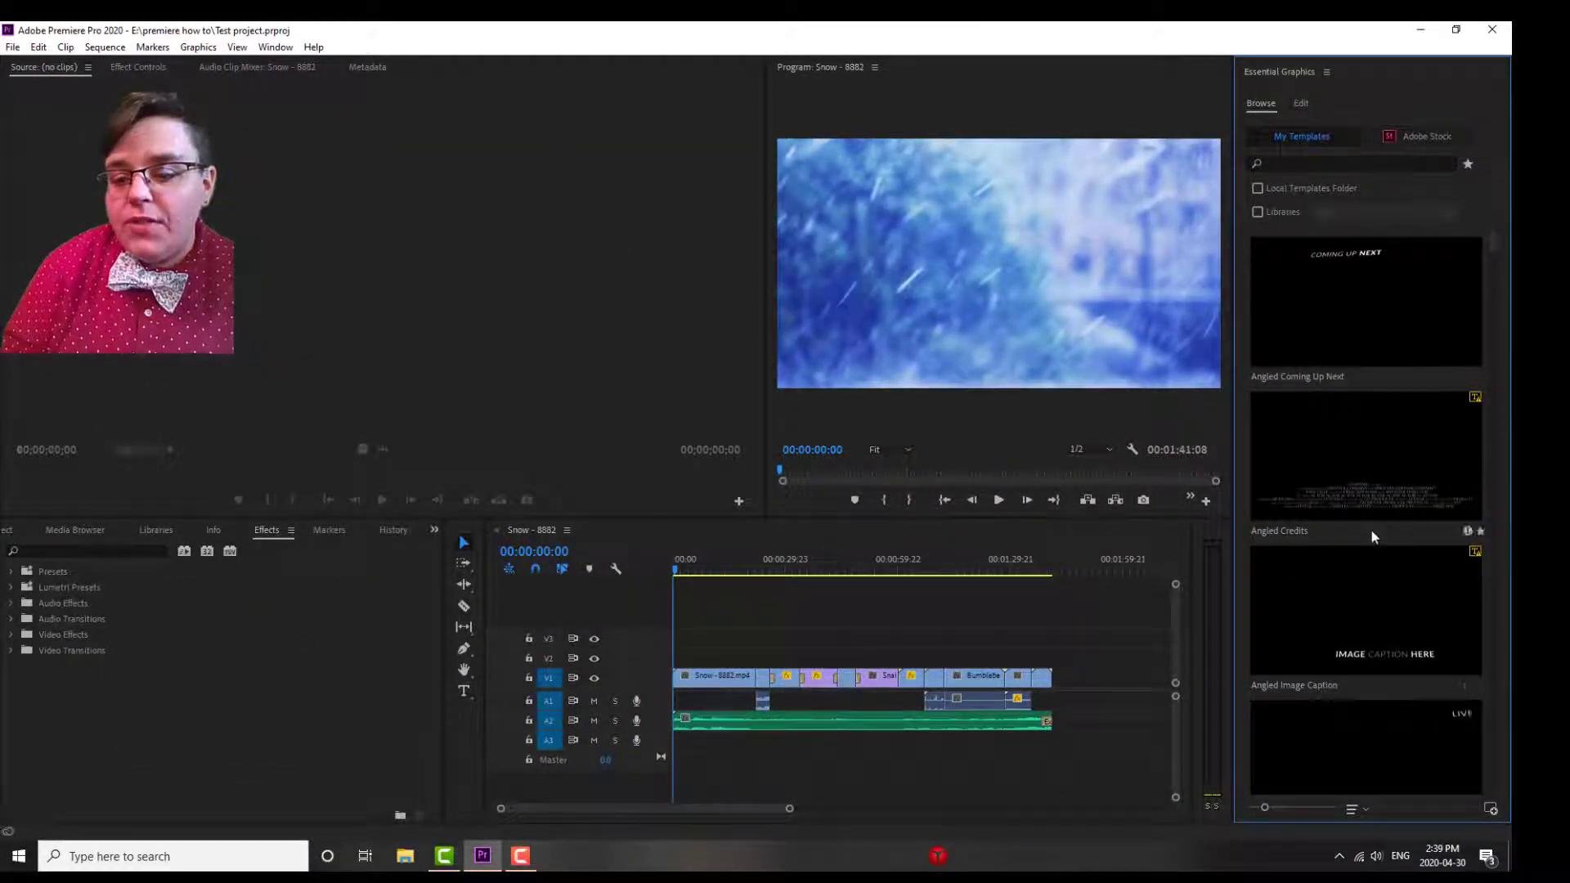
Step: Browse the graphics templates and place Angled Coming Up Next on track V2 at the start of the sequence
scroll(1372, 536, down, 6)
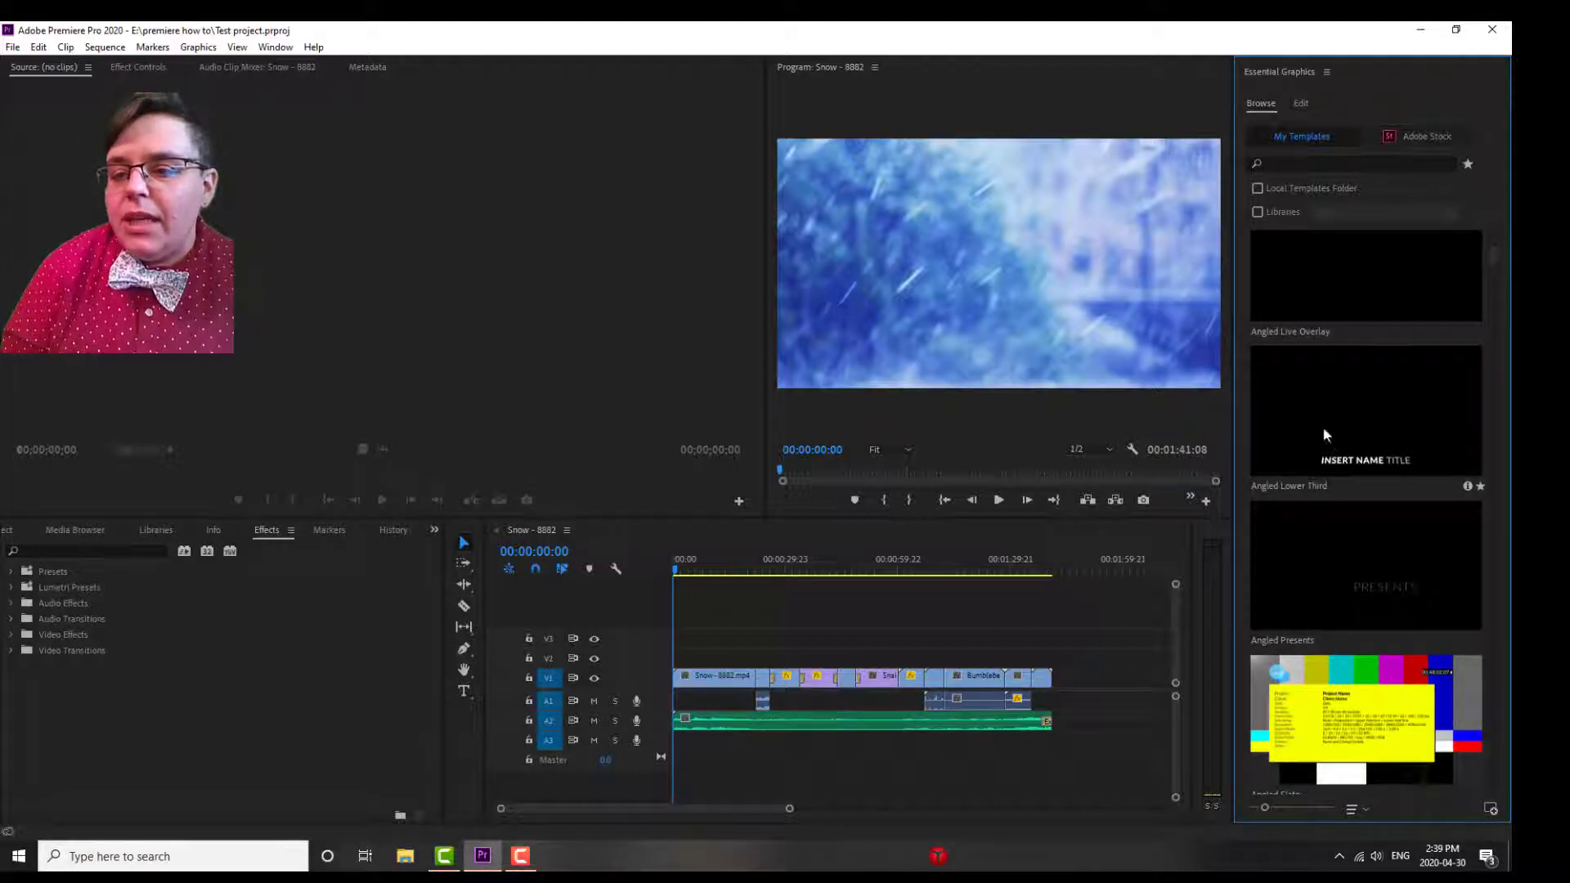
scroll(1306, 311, up, 6)
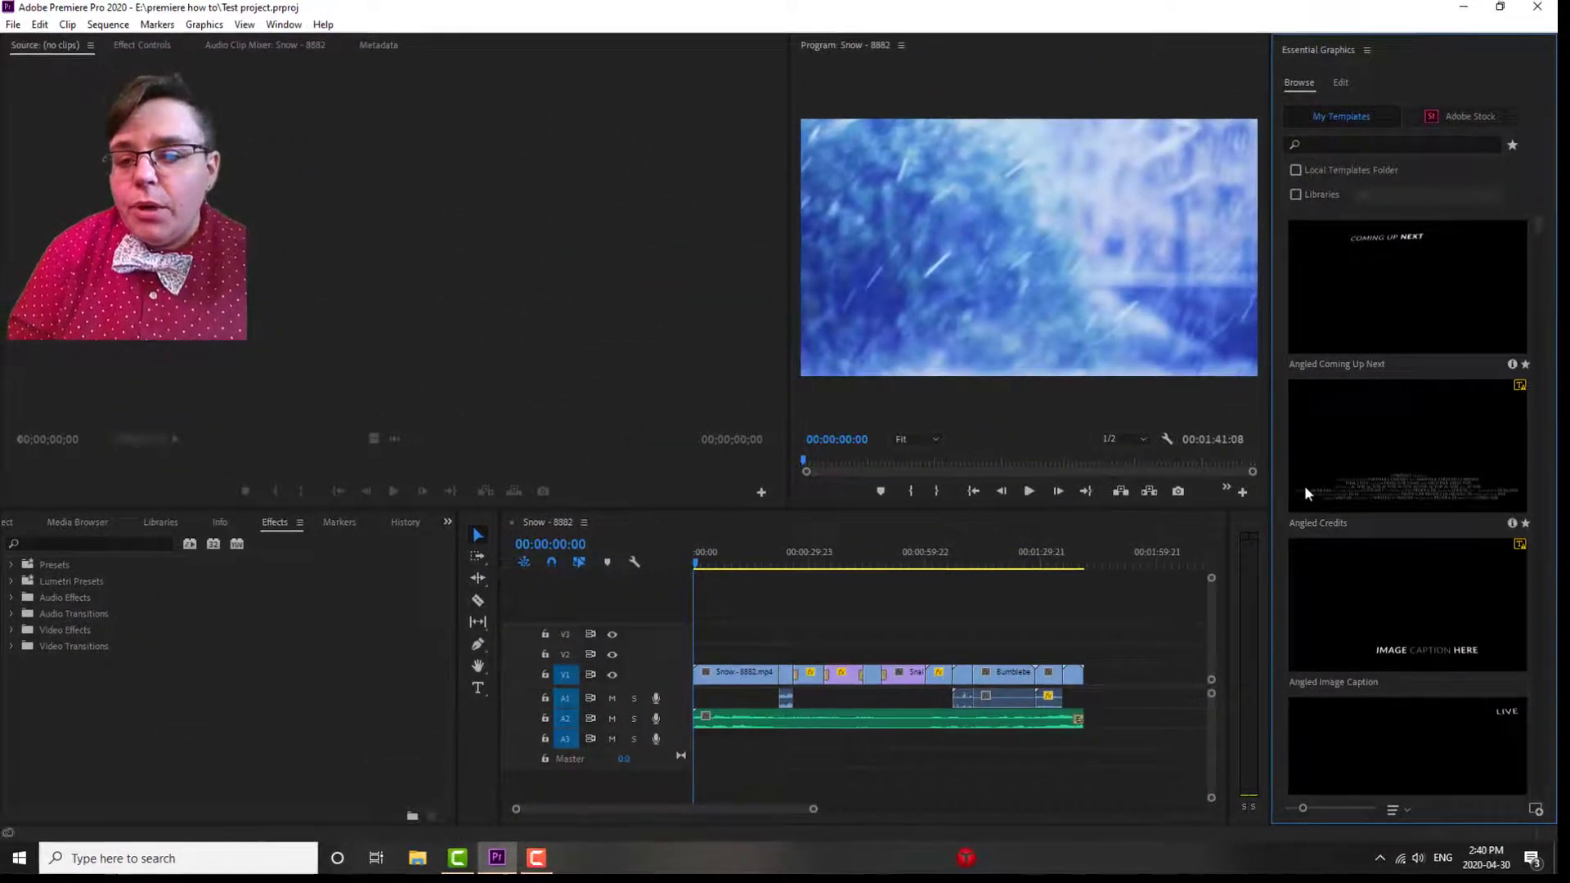
drag(1408, 268, 700, 658)
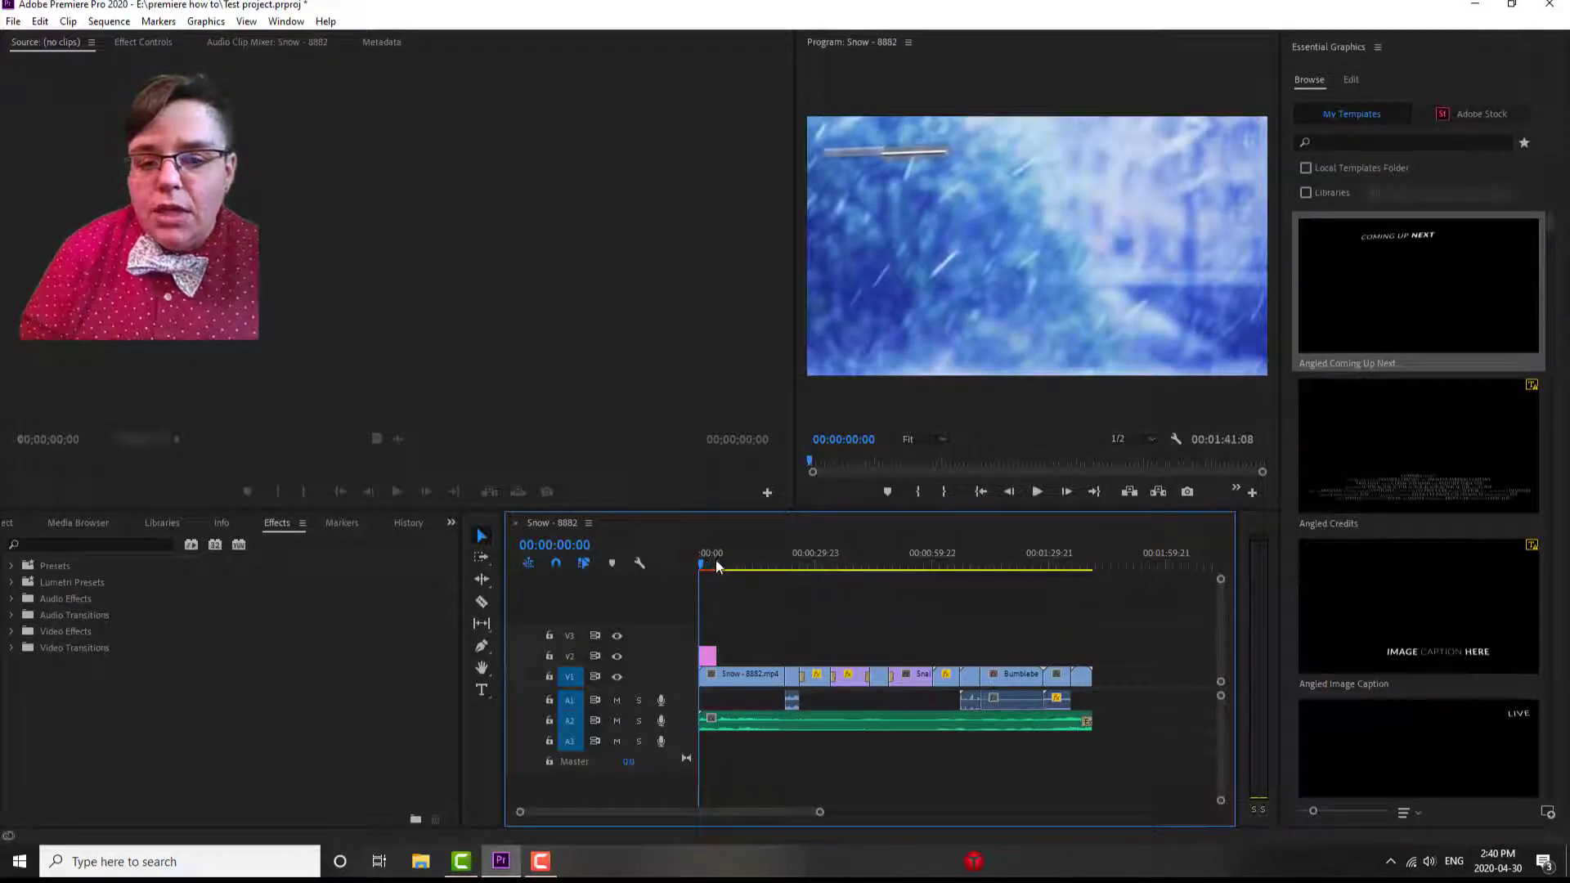
Step: Play the title animation in the sequence, then return the playhead to 00:00:00:00
key(space)
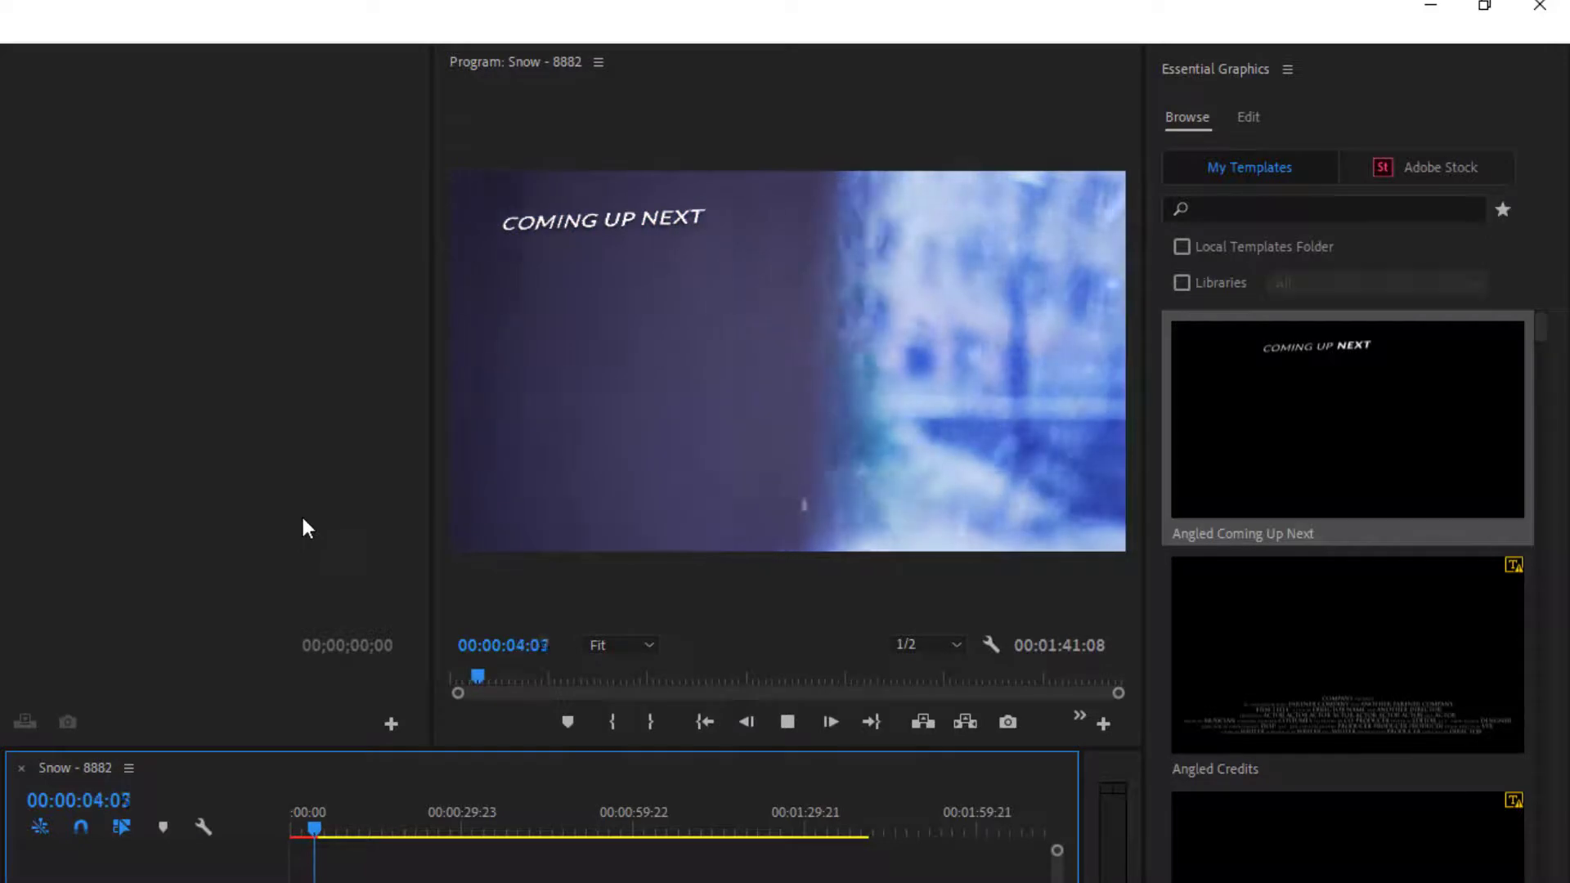
key(space)
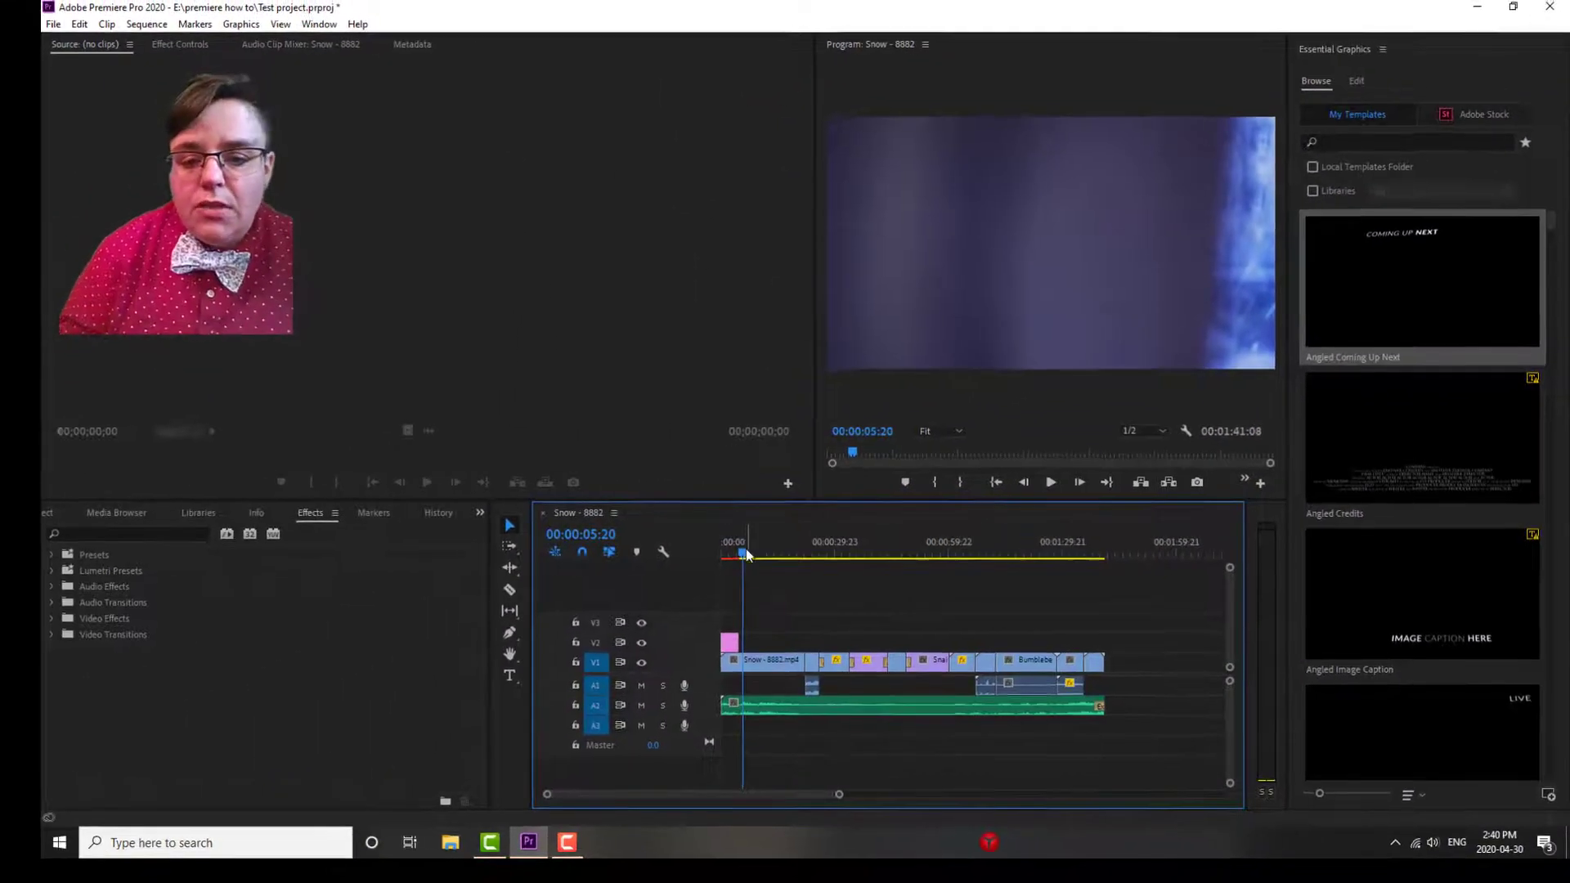
drag(745, 554, 714, 558)
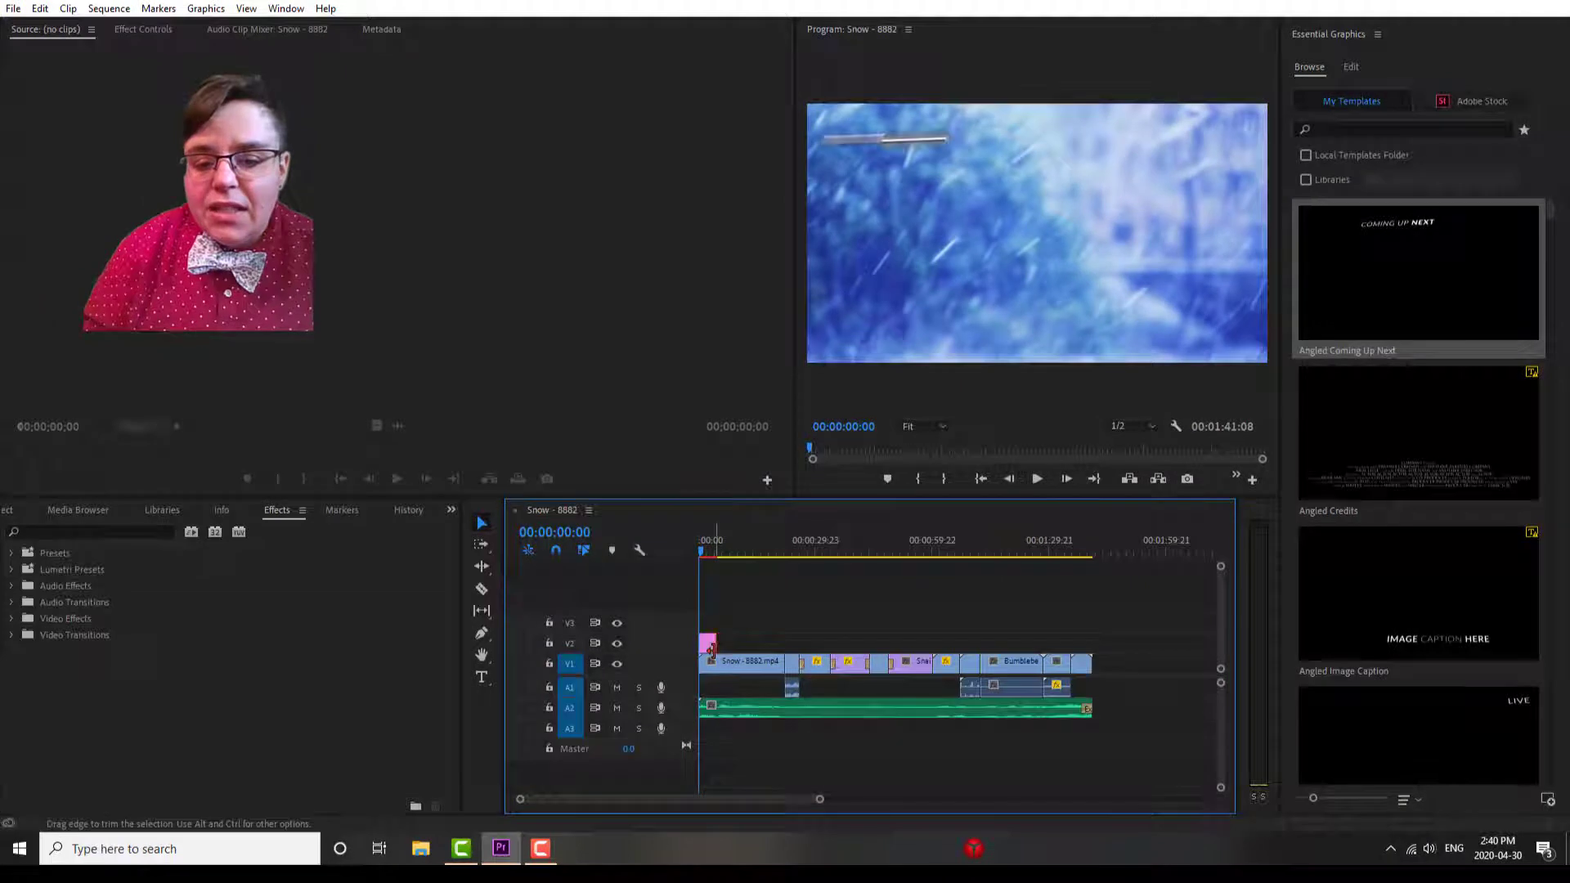
Step: With the playhead at 00:00:01:06, shift the title graphic slightly to about position 942.9, 536.6
click(710, 646)
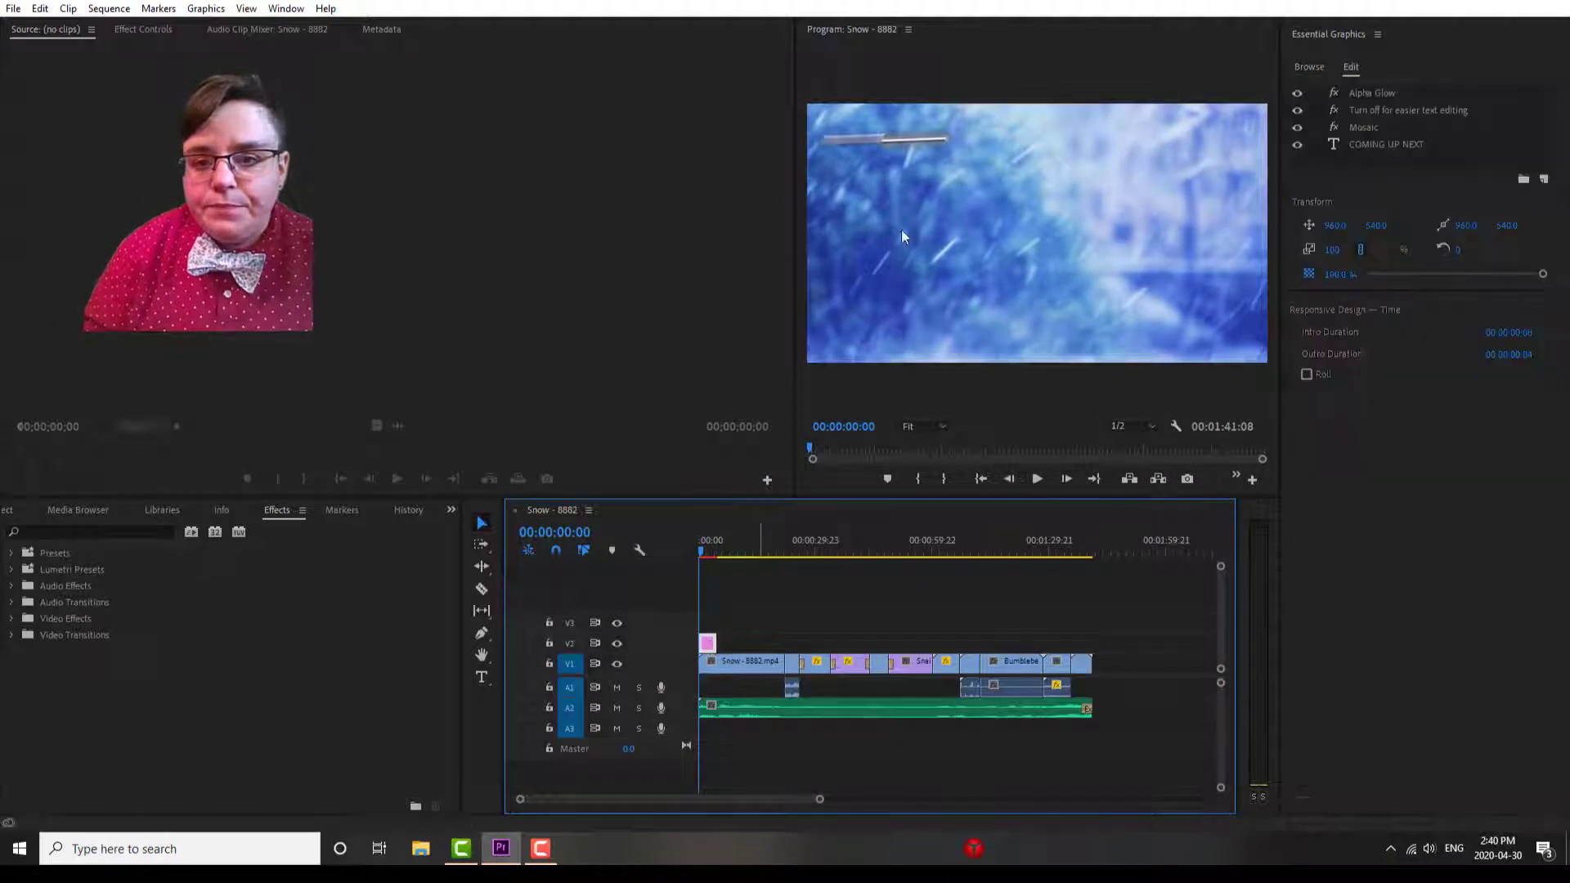
drag(700, 547, 705, 545)
click(901, 136)
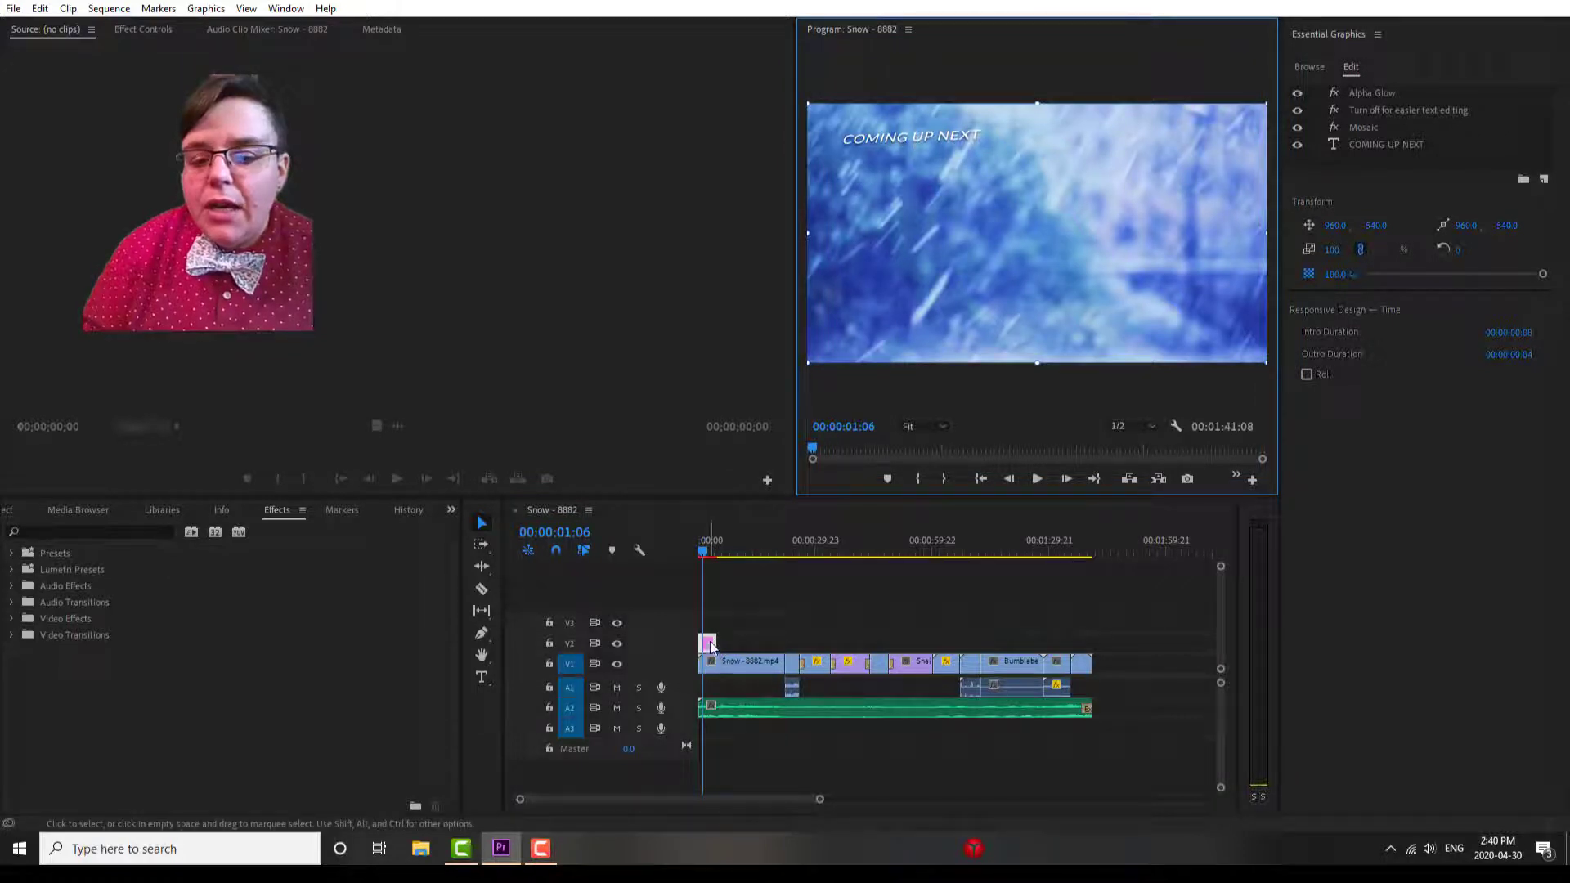
drag(940, 146, 936, 145)
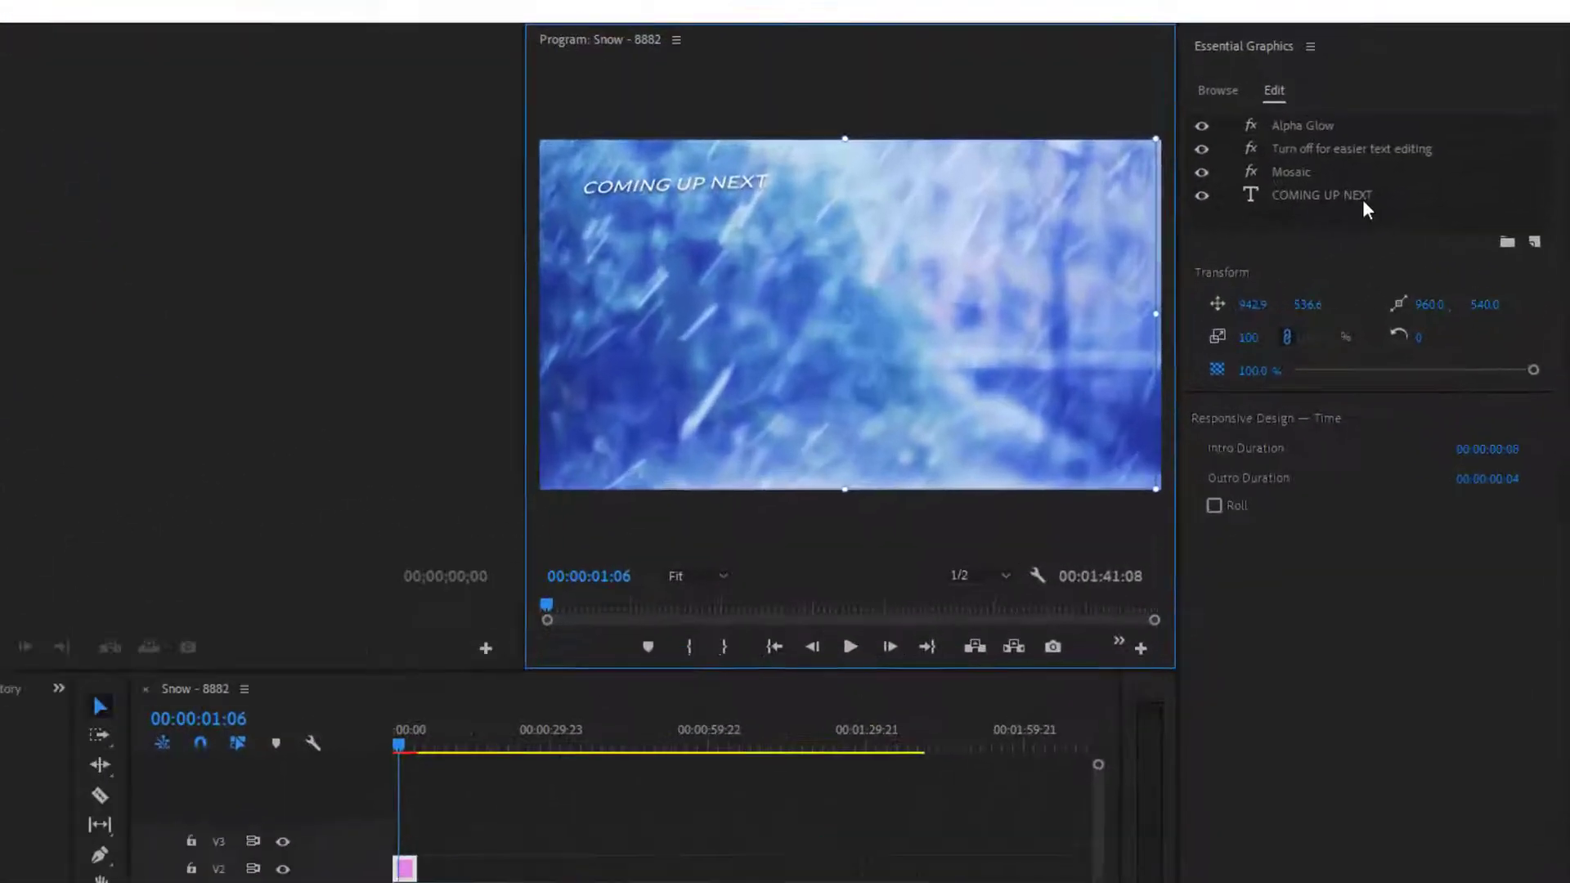
Step: Replace the COMING UP NEXT text in the title graphic with "Spring Time"
click(1411, 145)
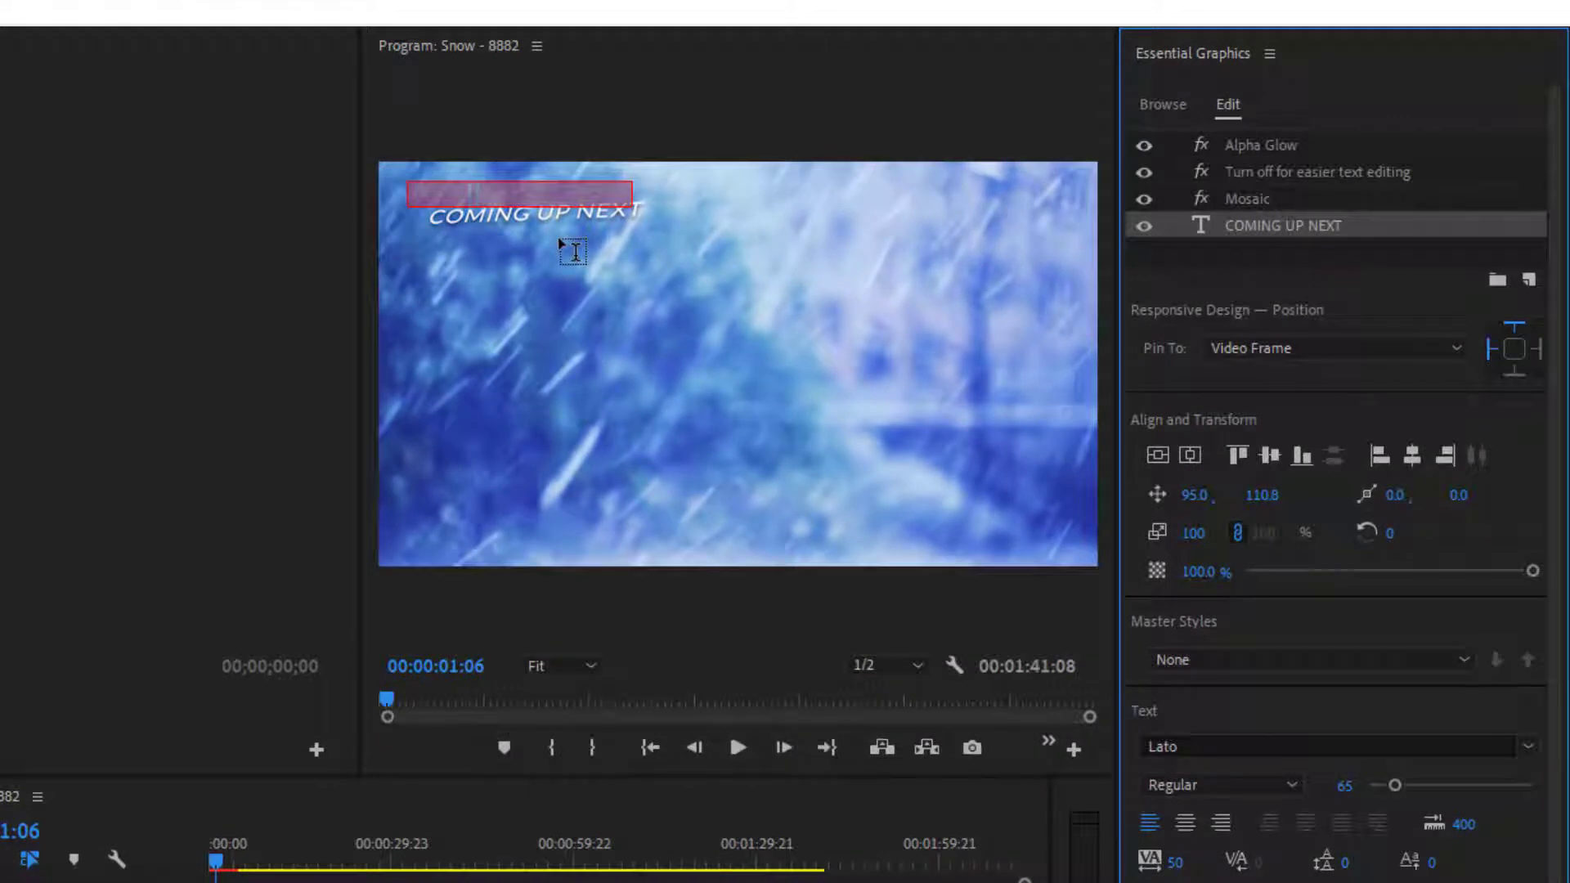
text(Spri)
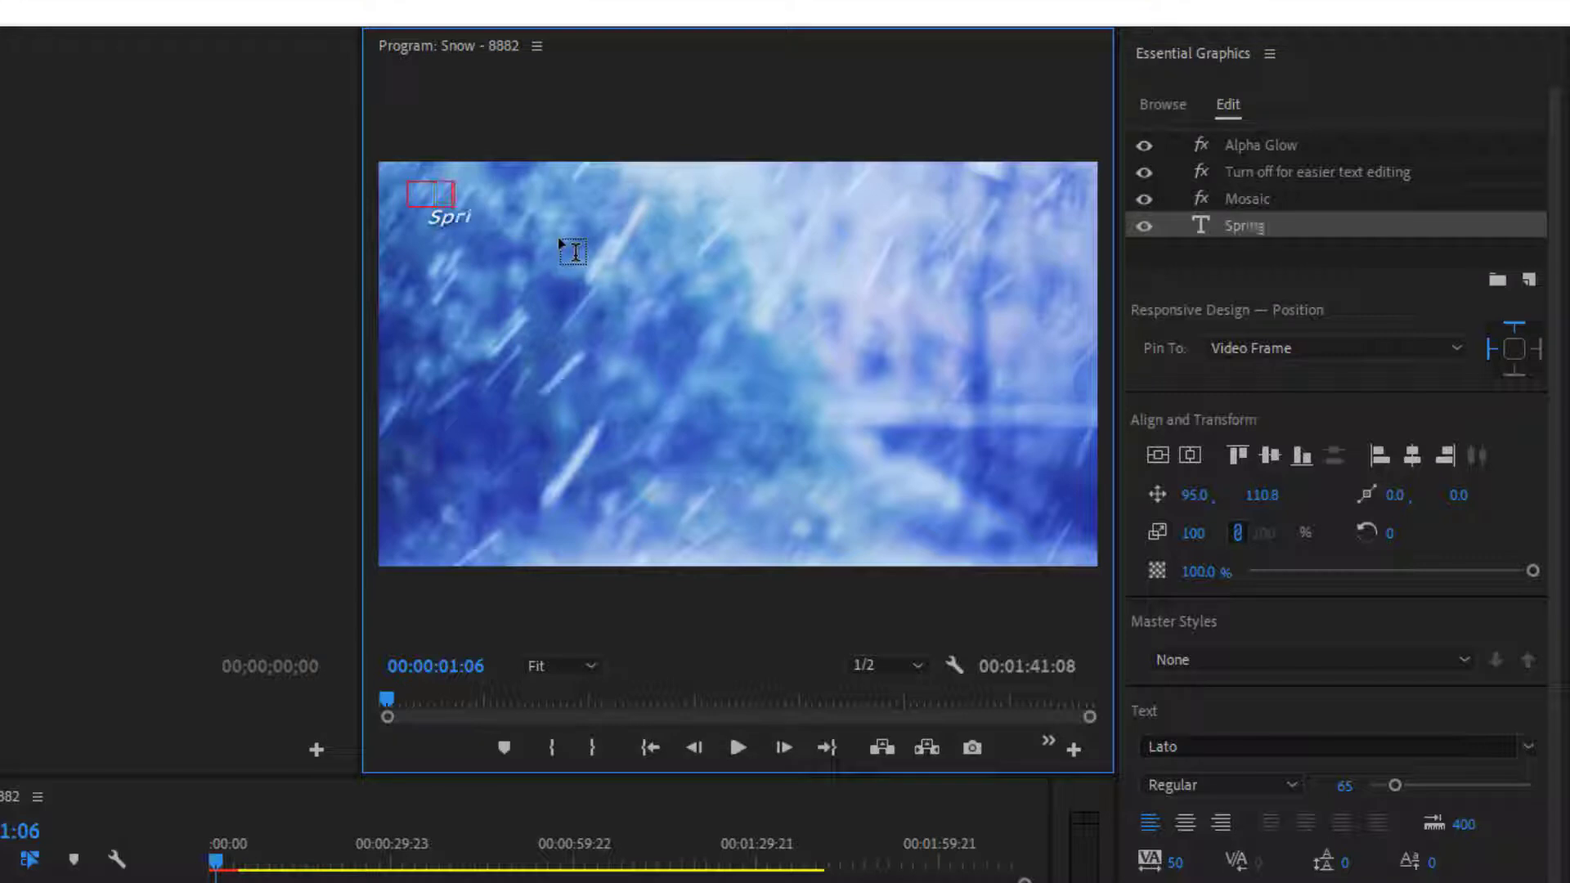
text(ng Time)
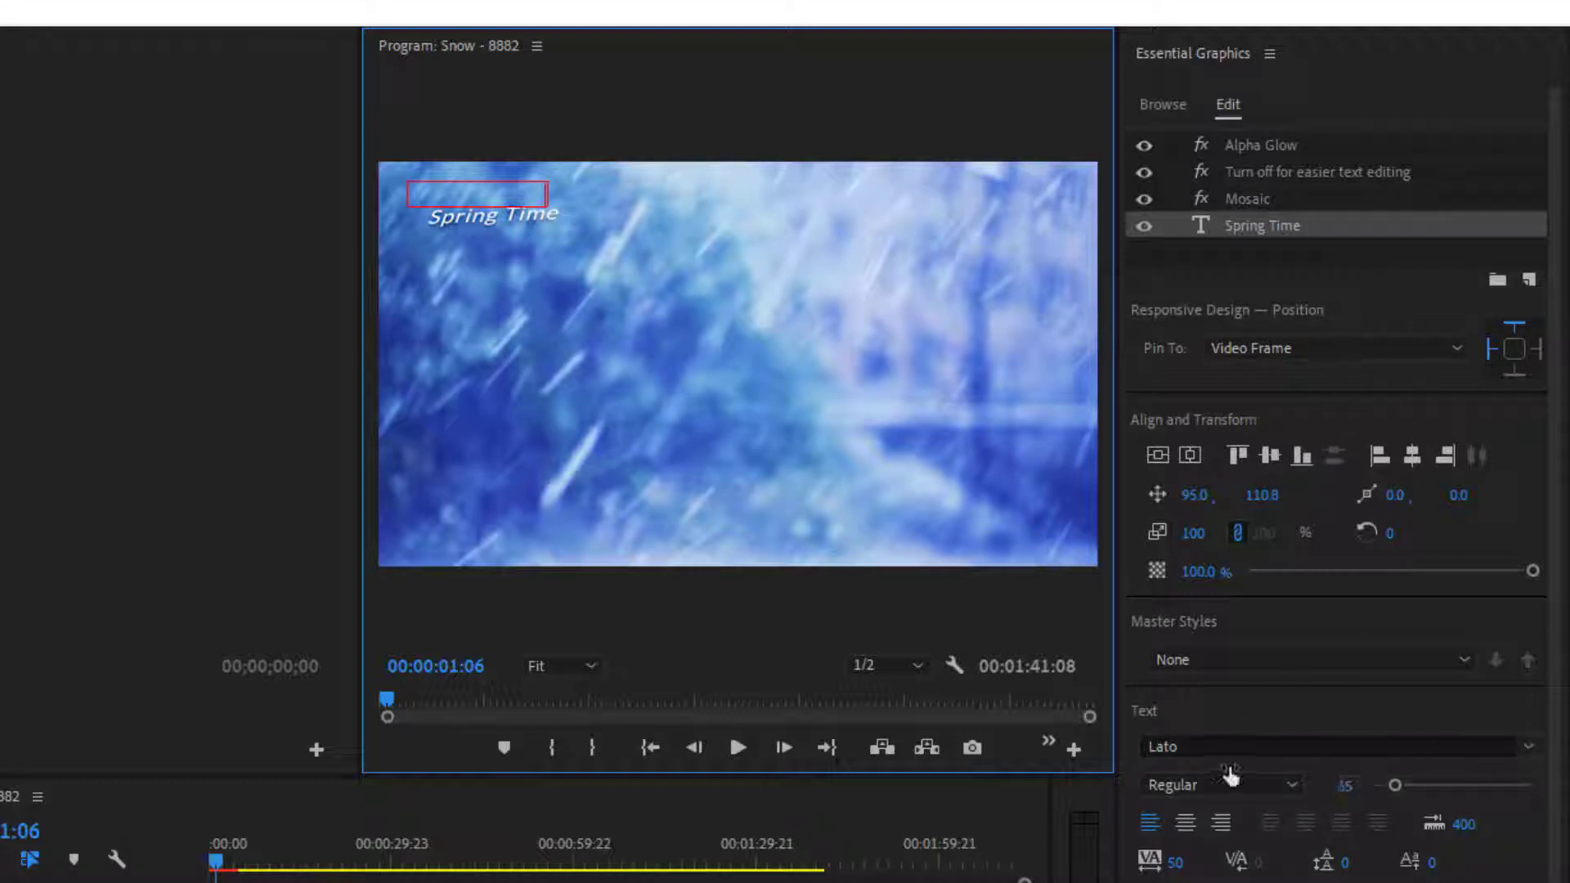
Step: Try to apply the Mechanic of the Heart font to the title text
click(1526, 745)
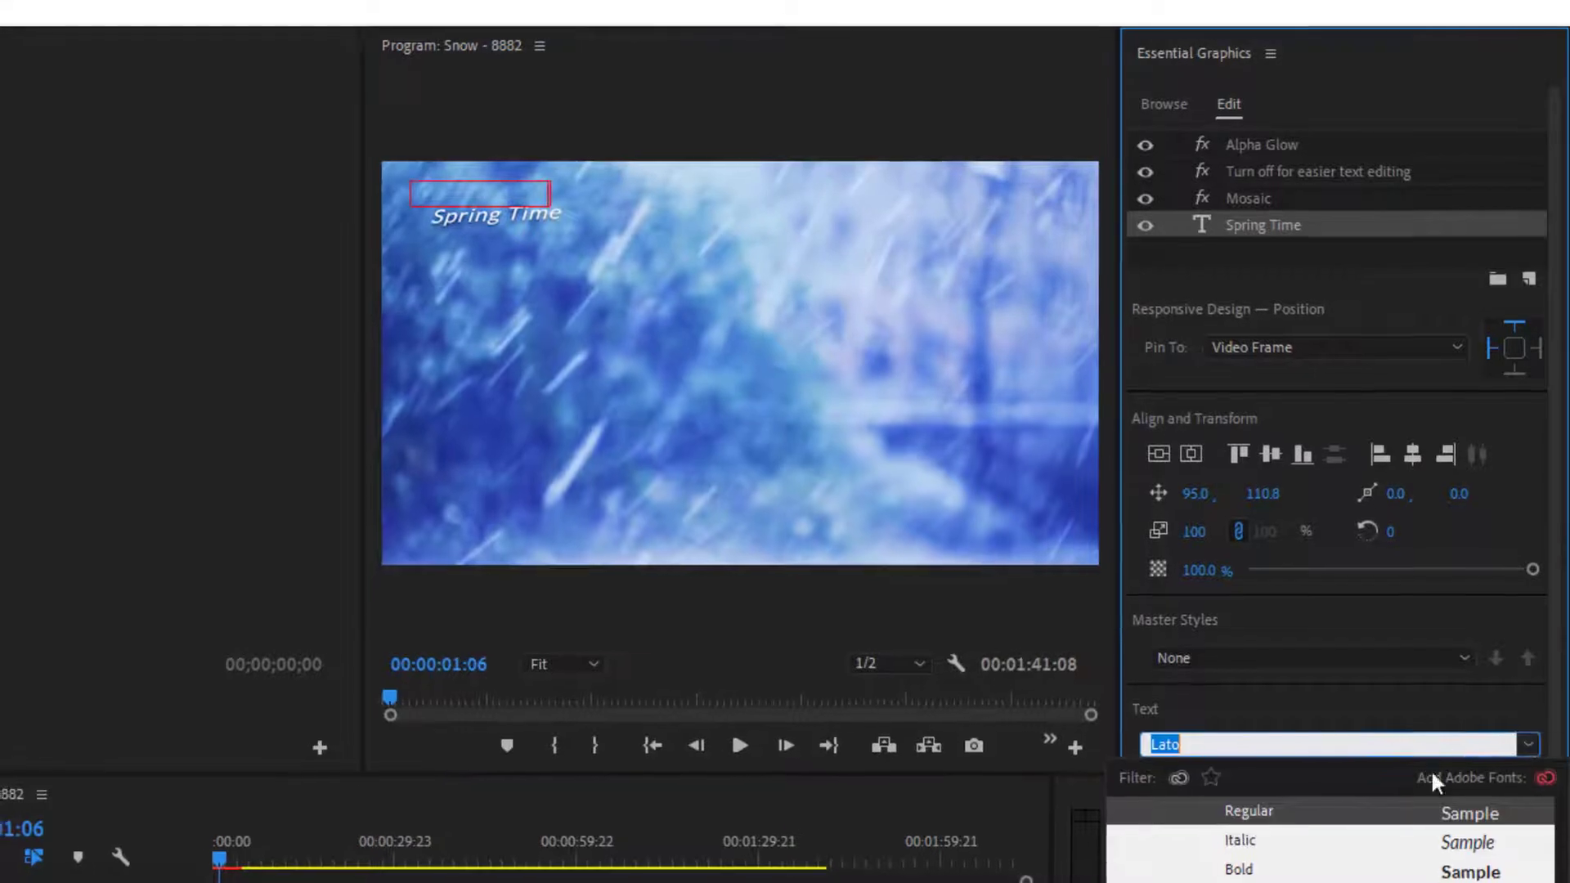
scroll(1405, 731, down, 3)
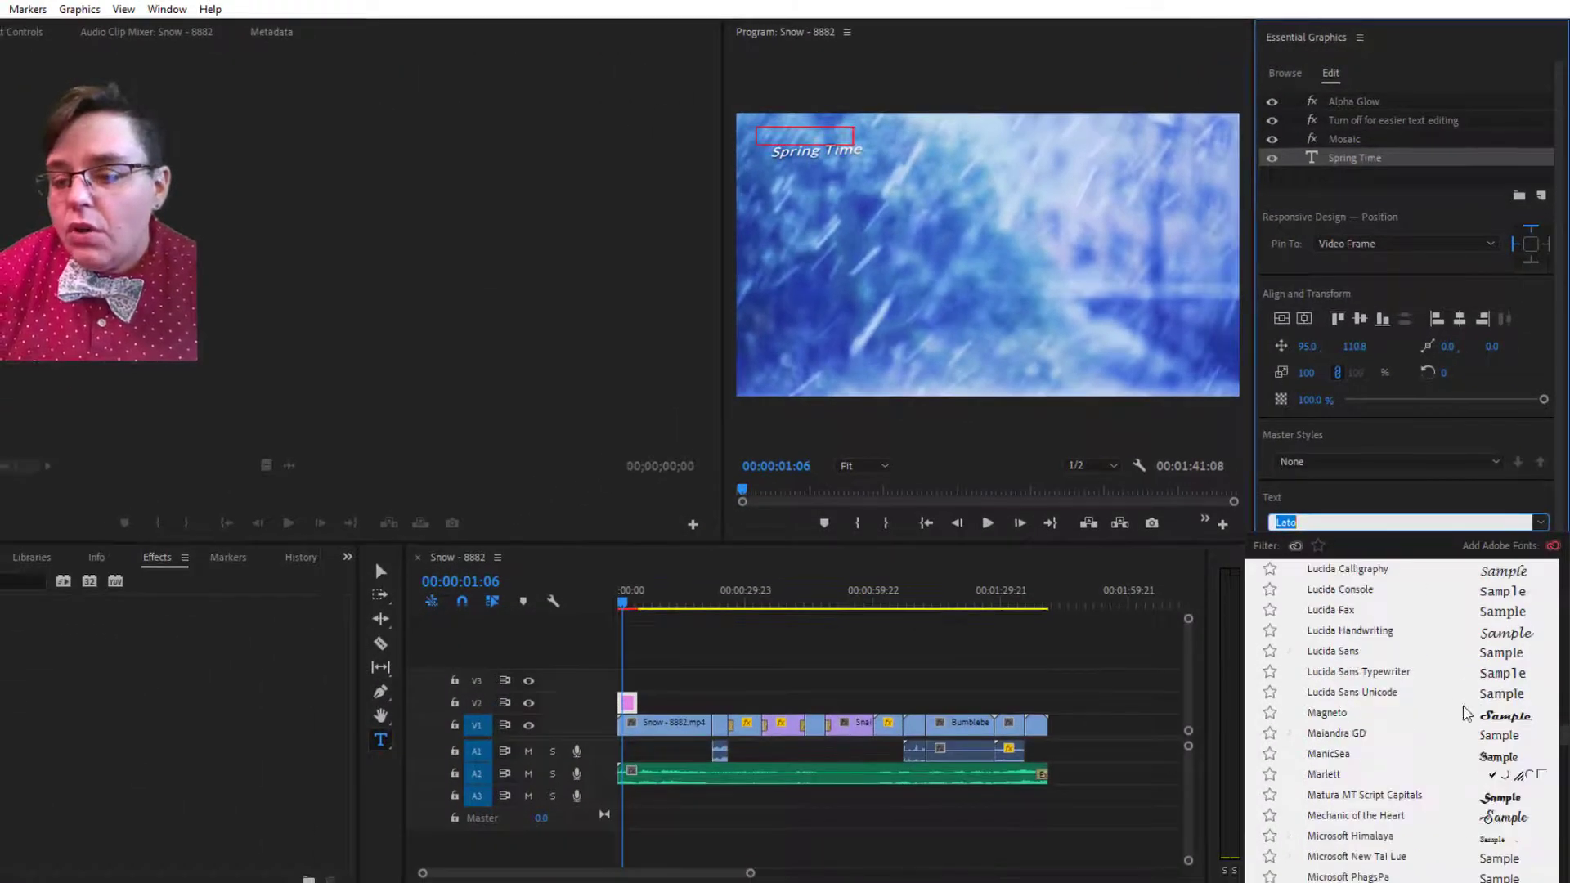
scroll(1466, 720, down, 1)
click(1381, 756)
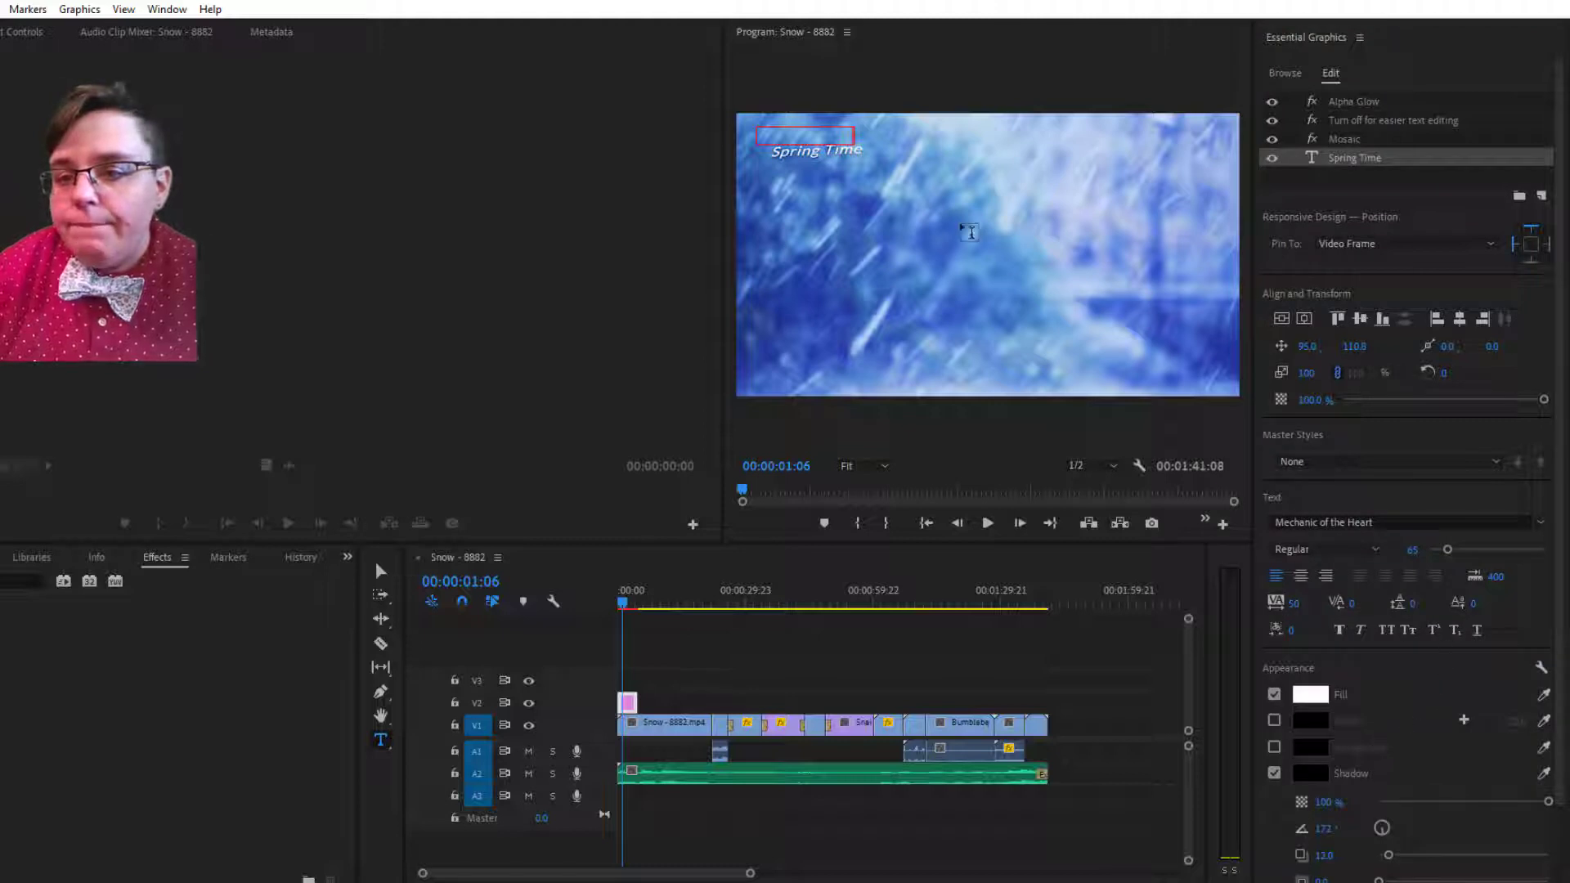
click(847, 134)
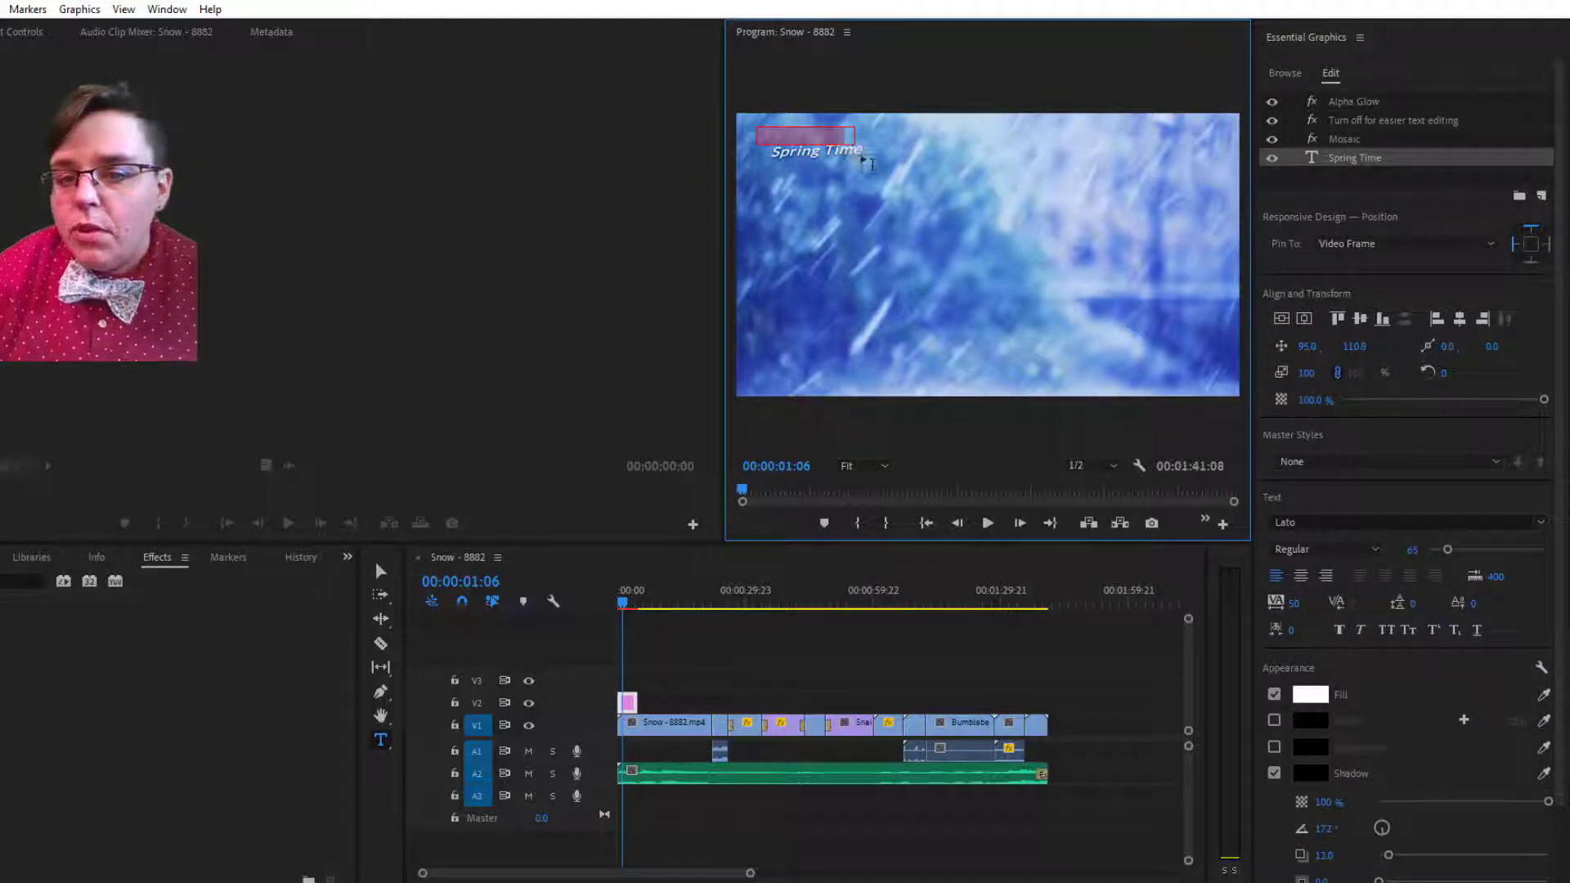
click(863, 151)
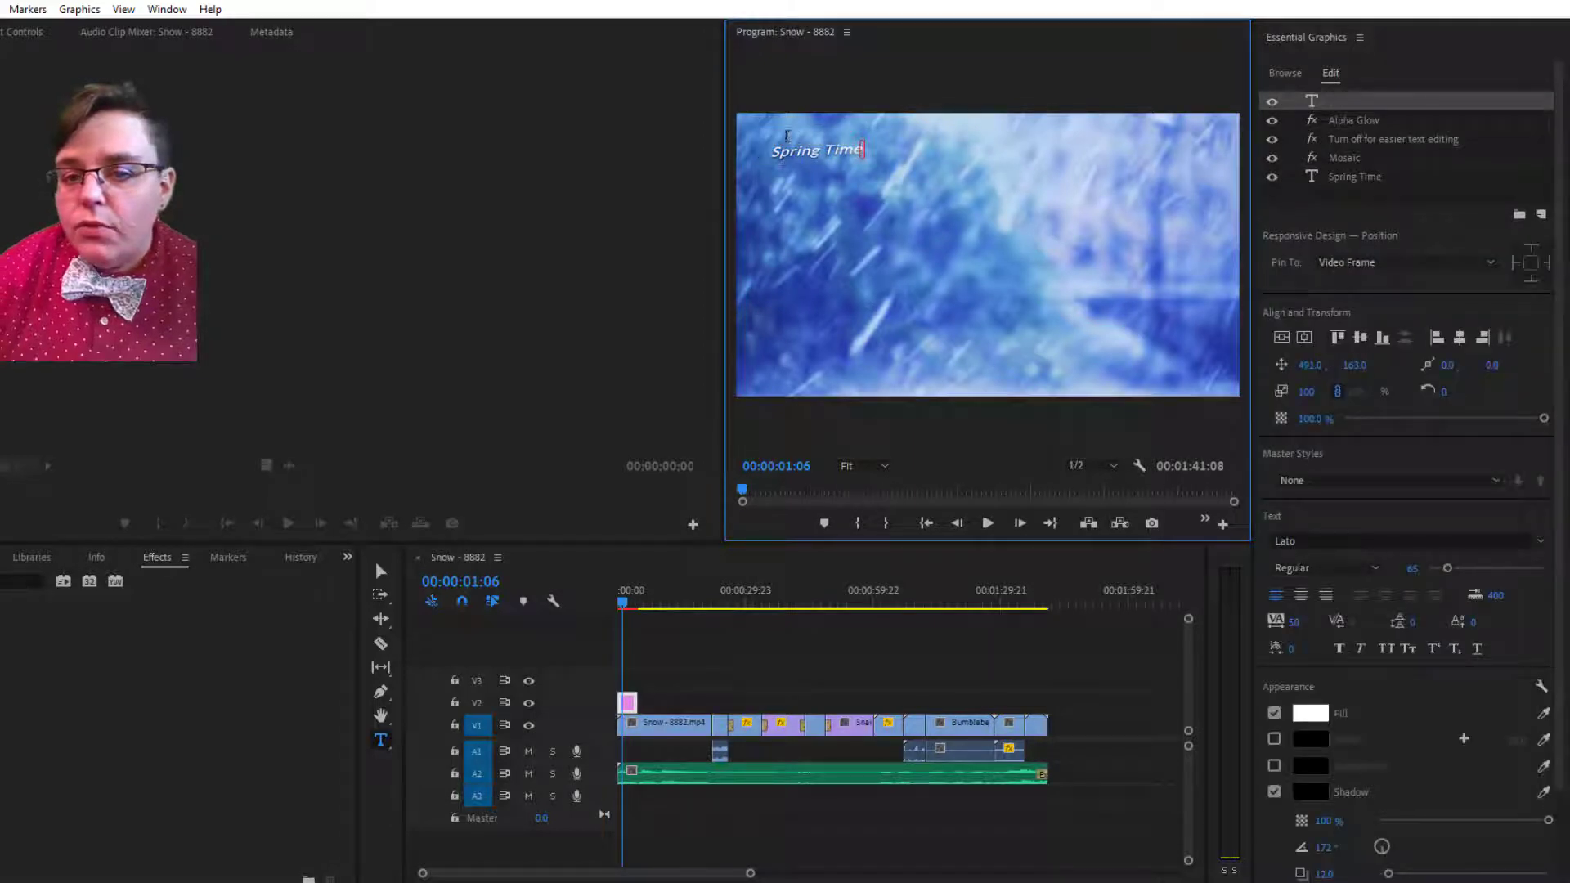
Step: Set the font of the whole Spring Time text layer to Mechanic of the Heart and deselect the text
click(1356, 178)
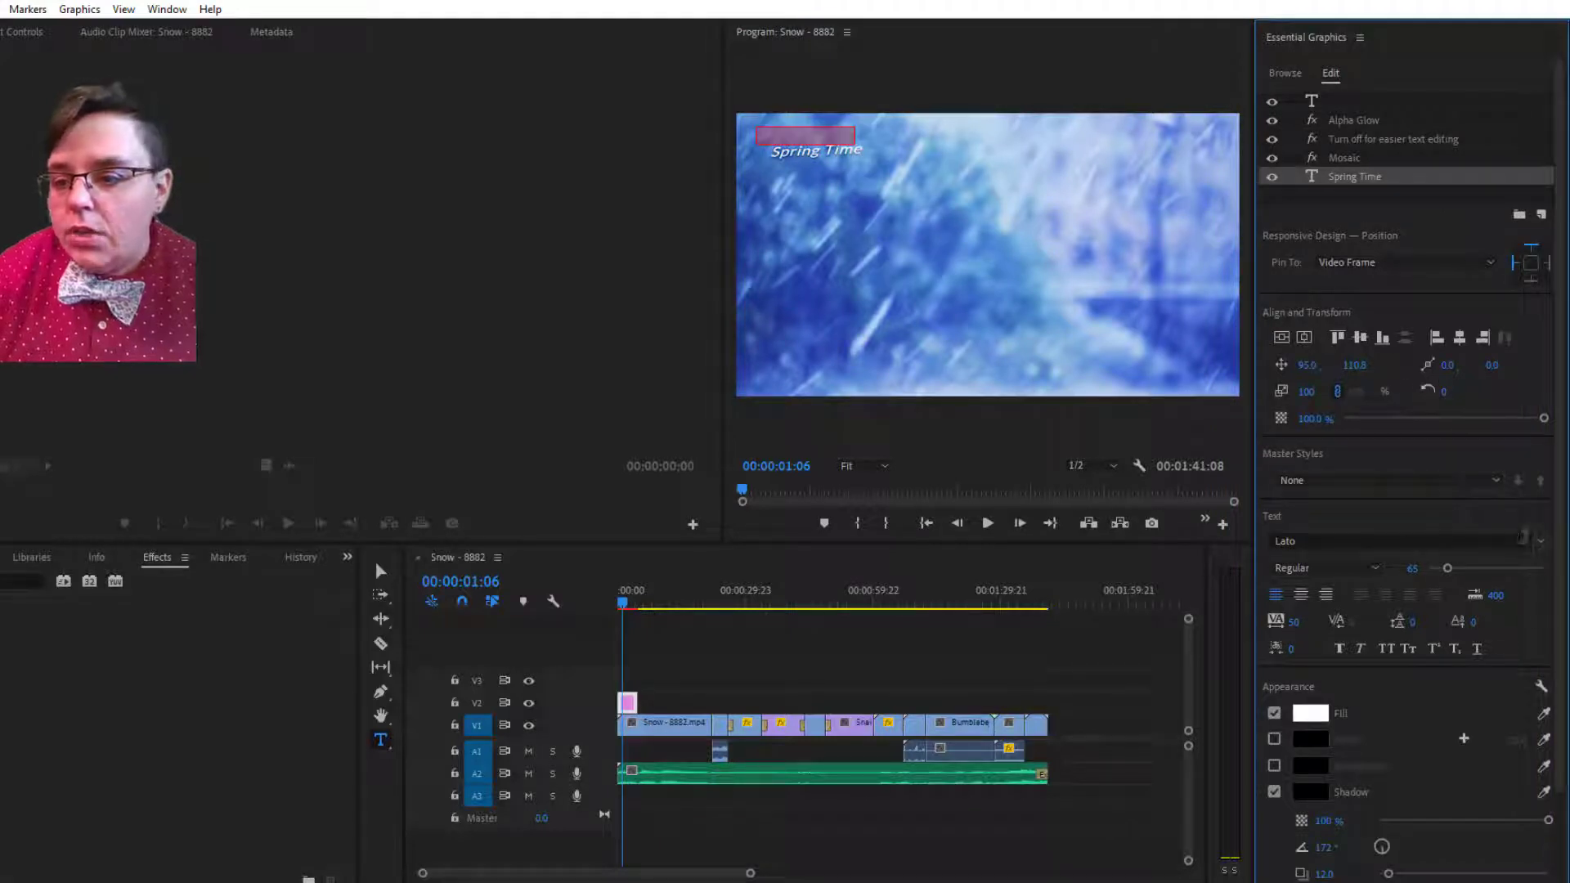
click(1542, 542)
scroll(1394, 814, down, 4)
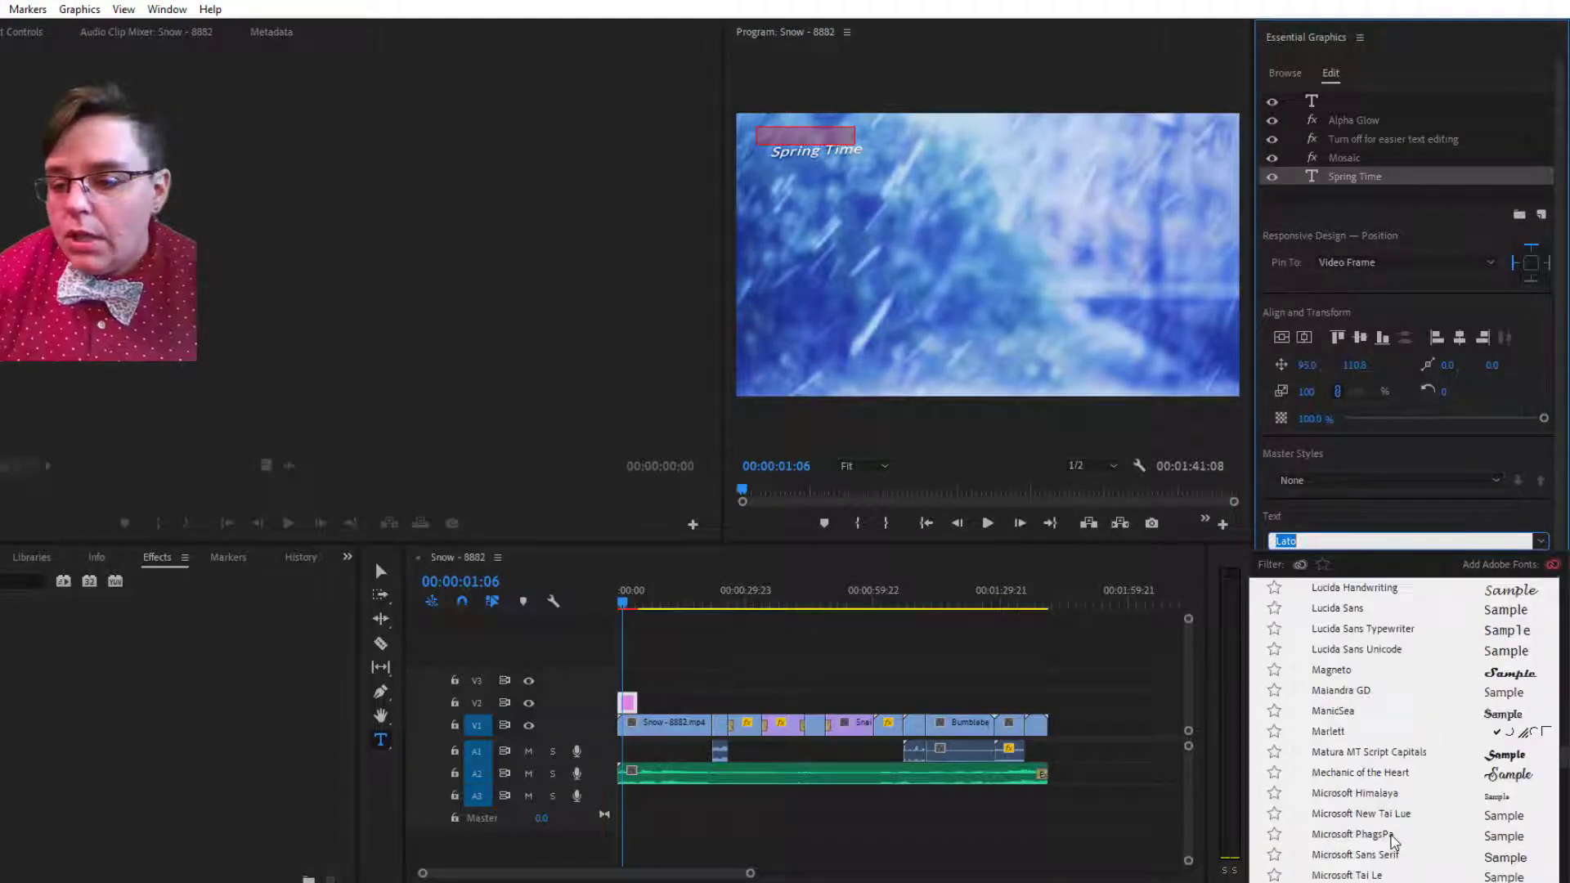
click(1511, 773)
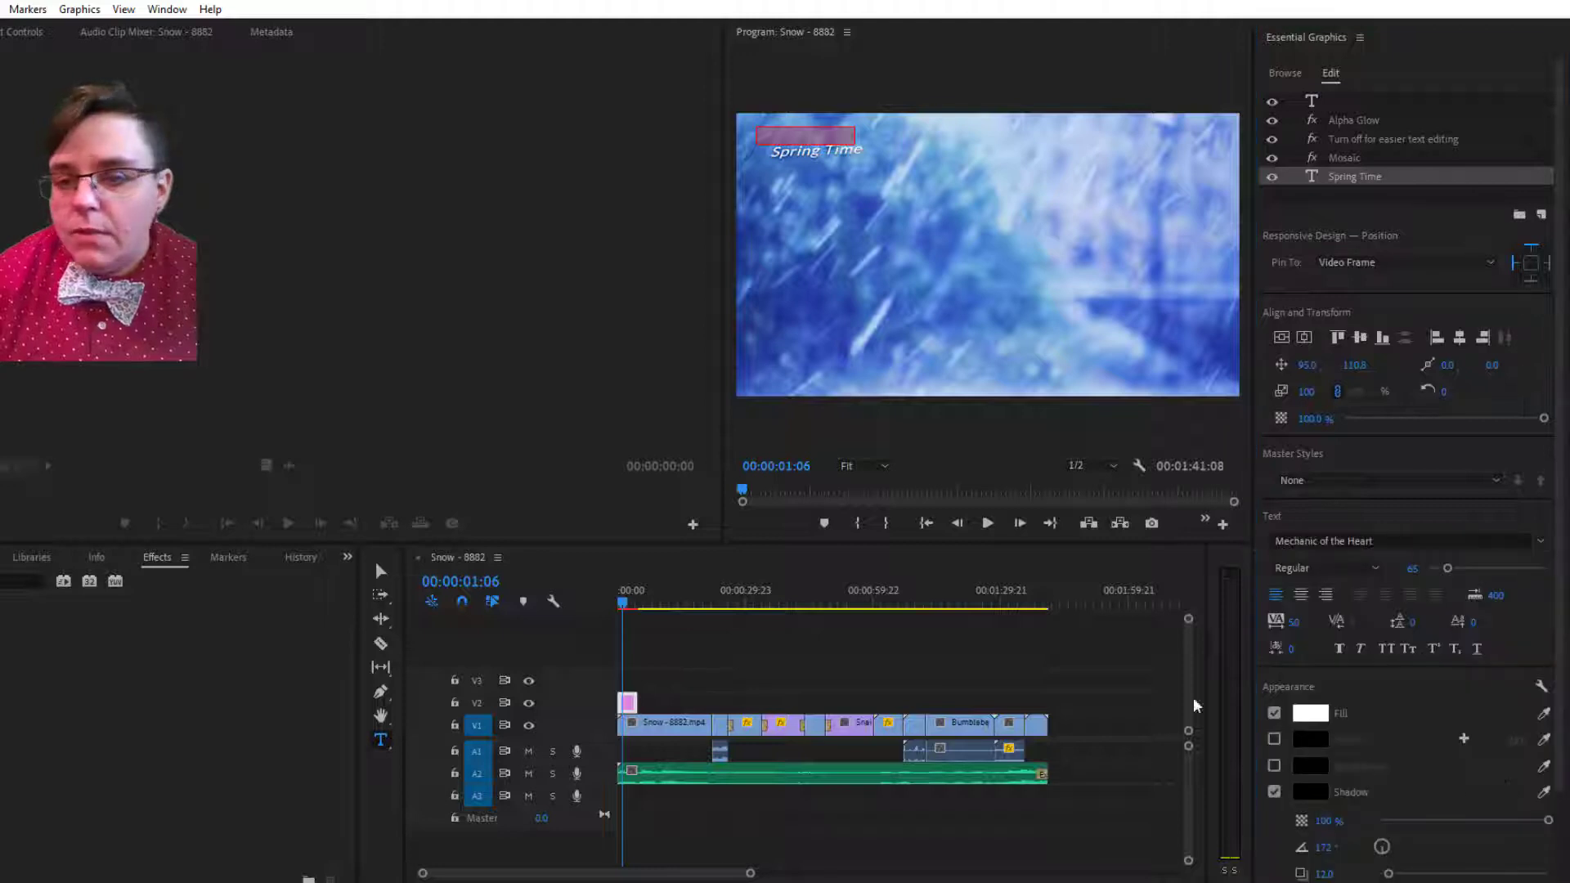
click(1098, 77)
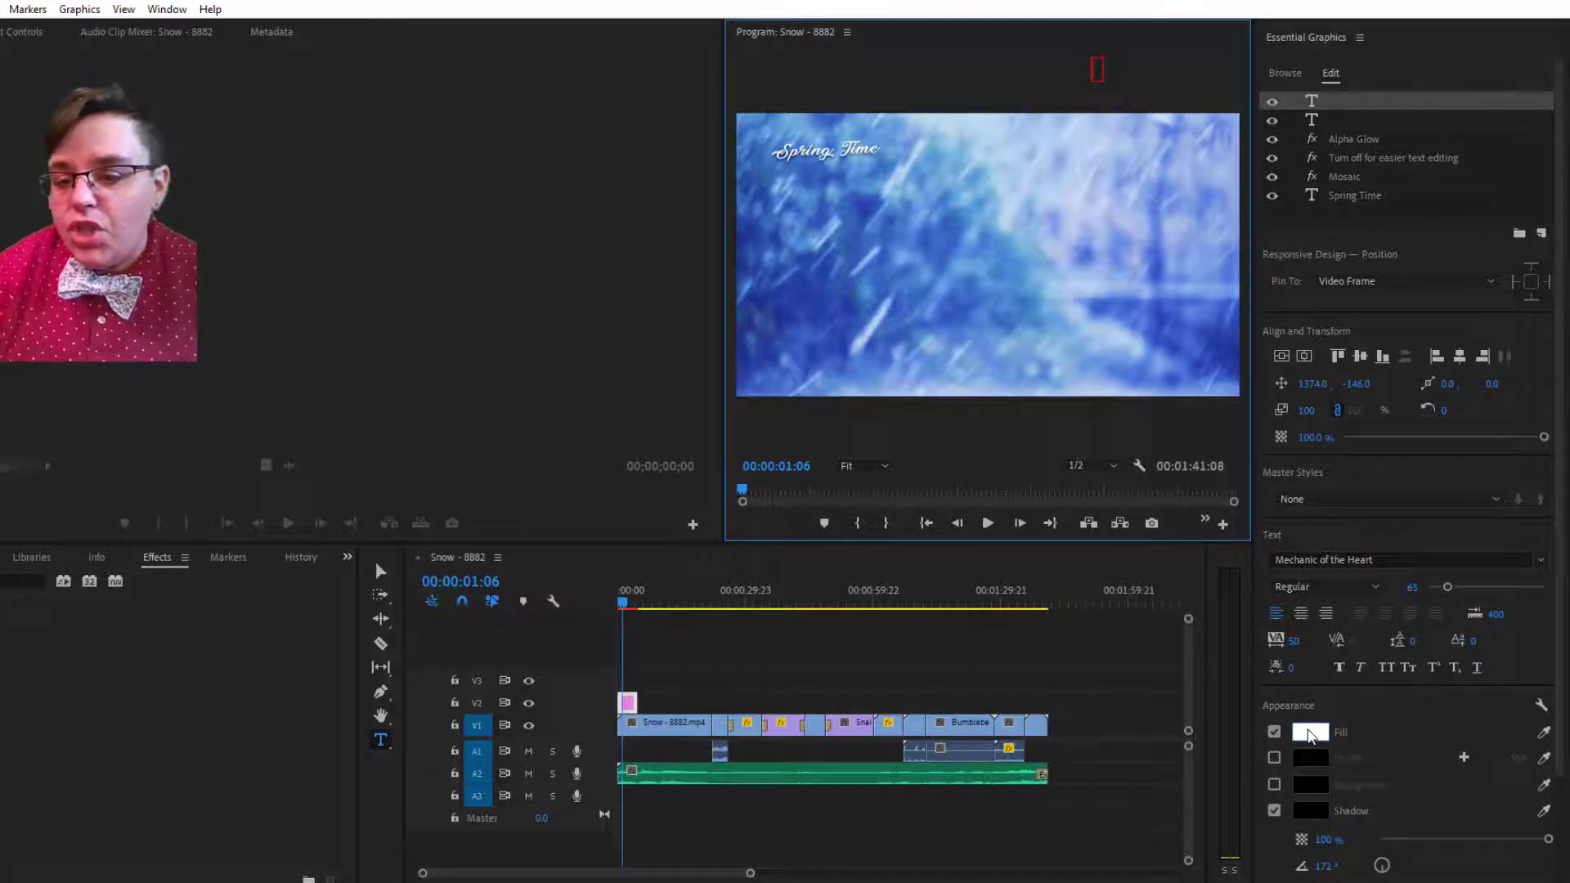
Step: Look over the text's appearance settings and play the restyled title from the start of the sequence
scroll(1443, 762, down, 1)
scroll(1424, 770, down, 2)
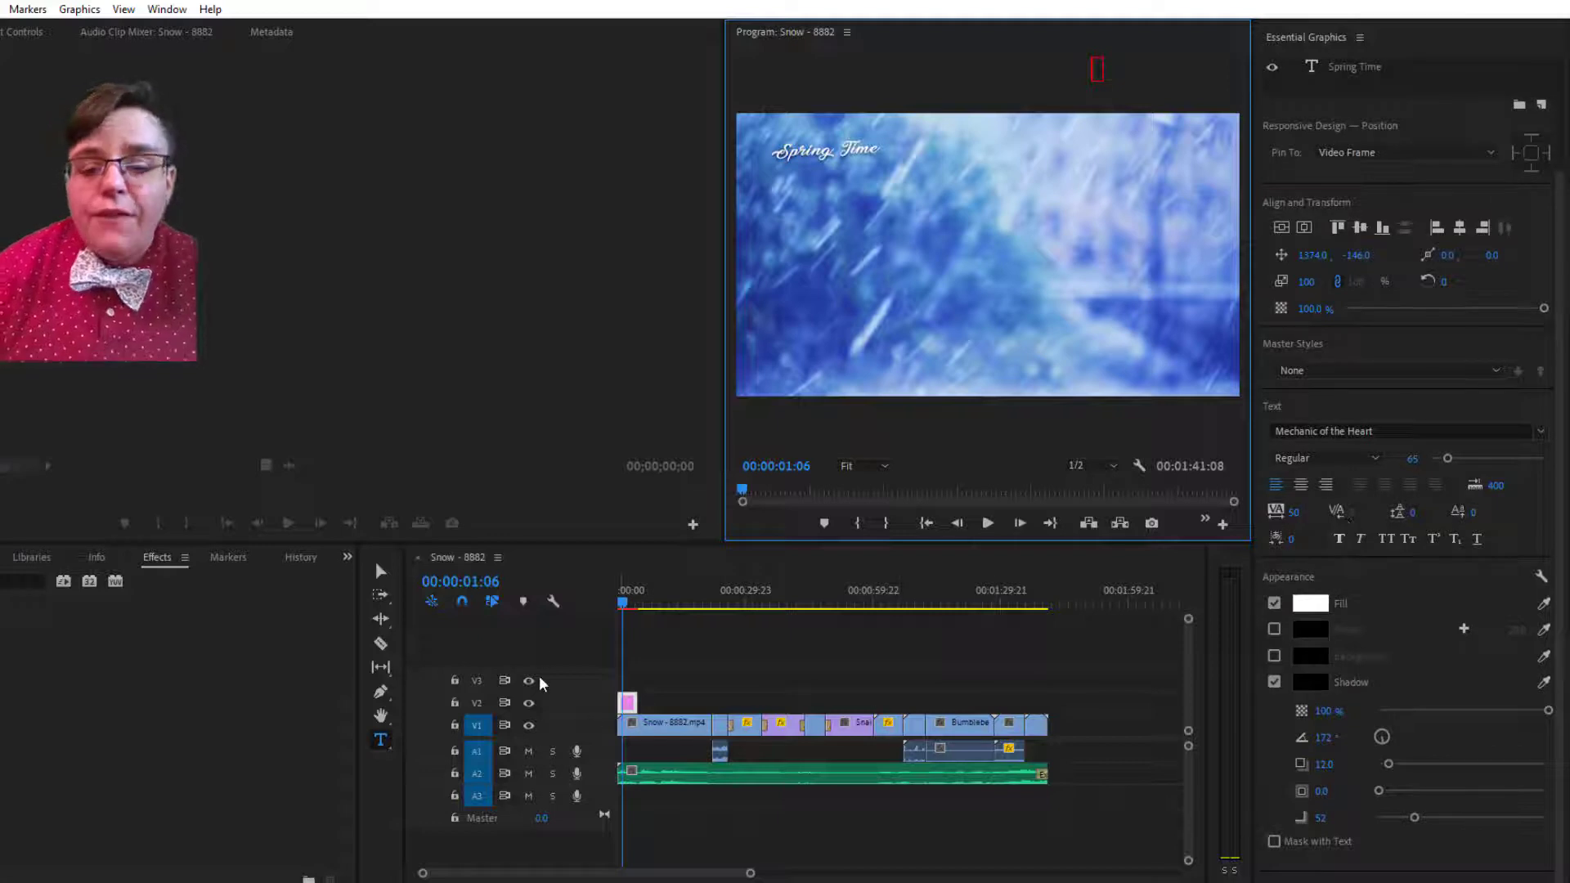
click(620, 606)
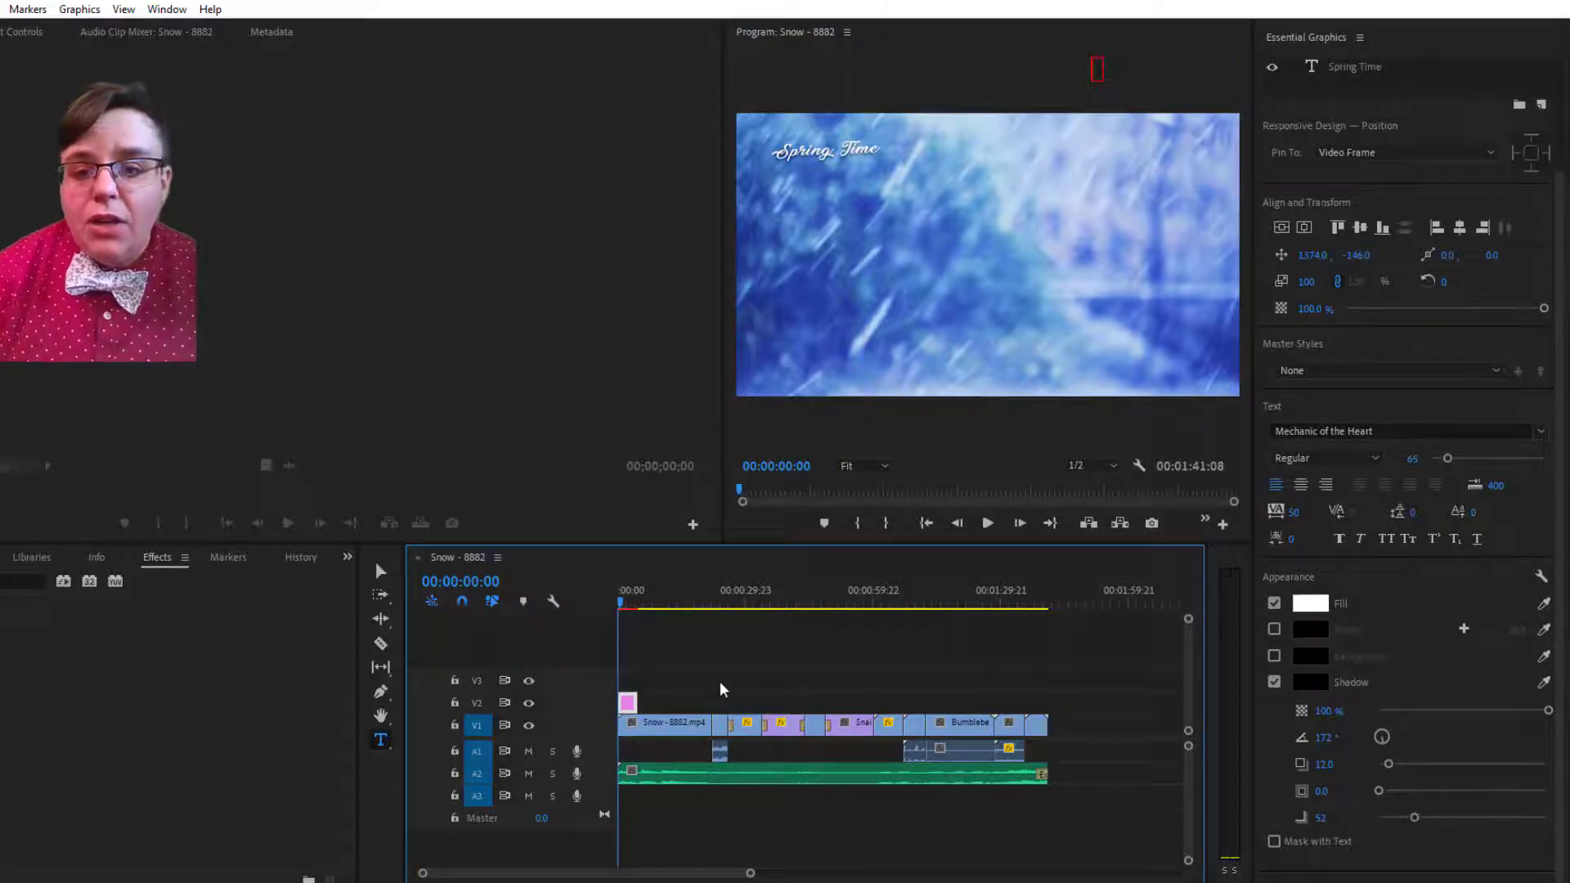
key(space)
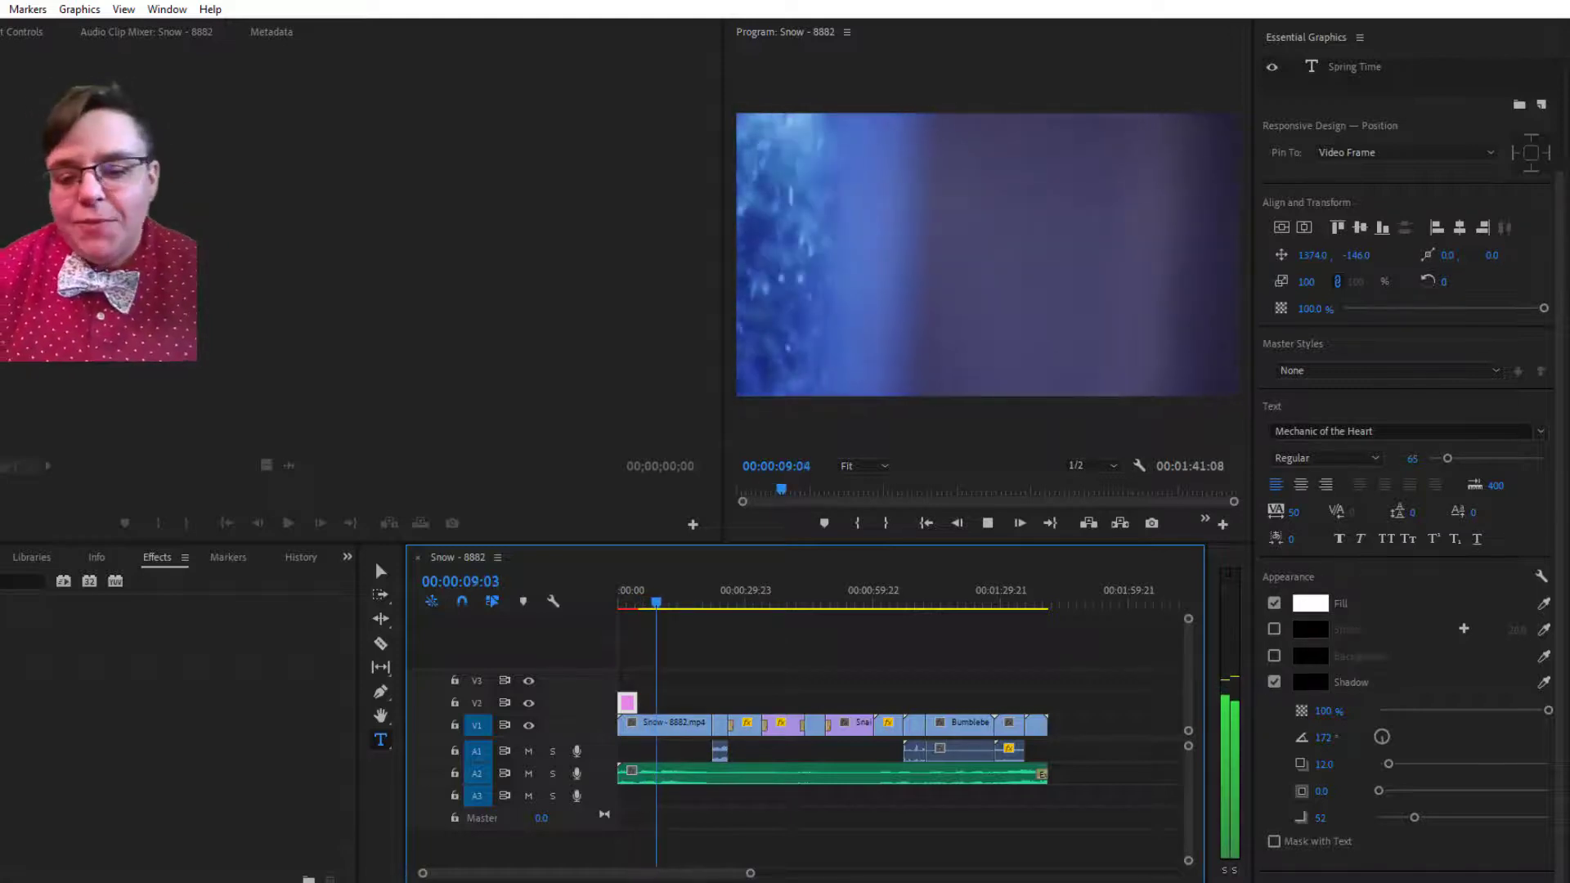
key(space)
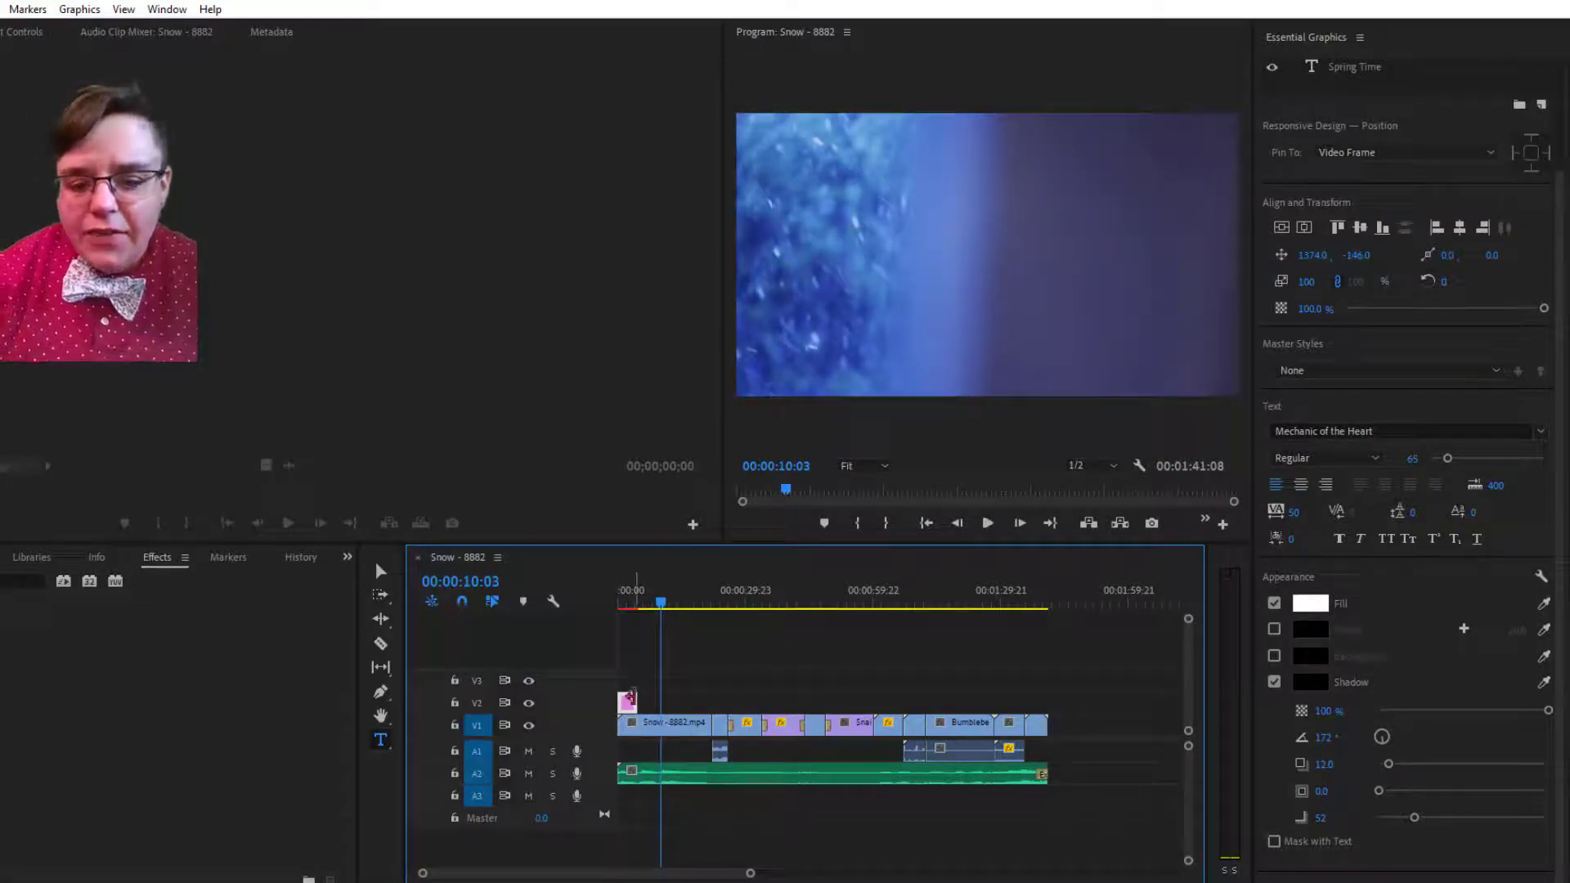
Step: Extend the end of the title graphic clip on V2 to 00:00:16:19
drag(631, 699, 659, 701)
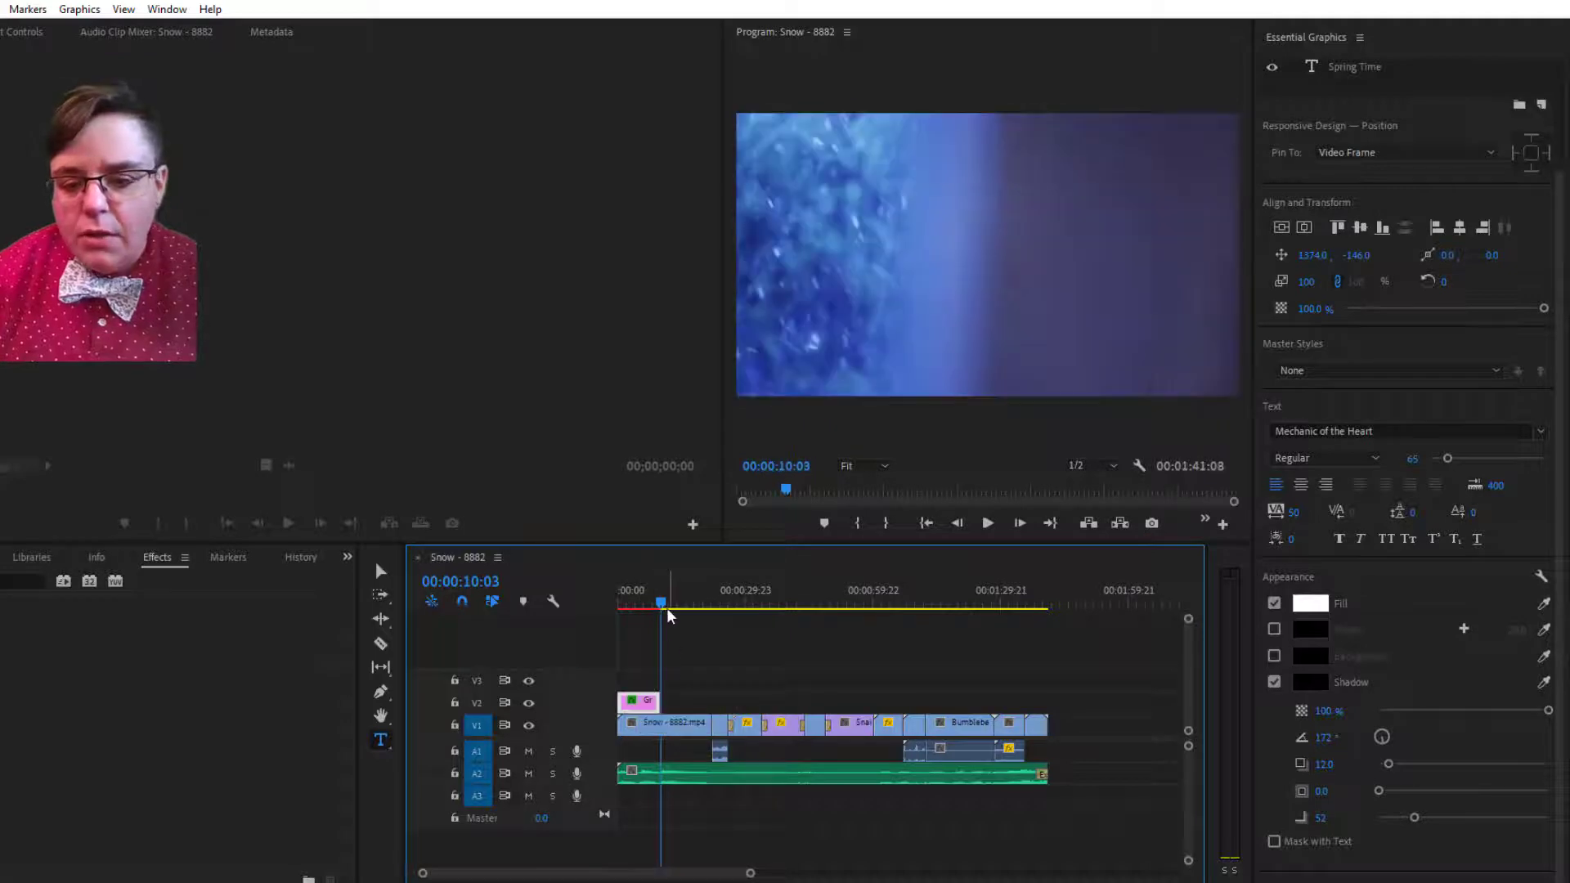
click(662, 602)
drag(662, 602, 689, 602)
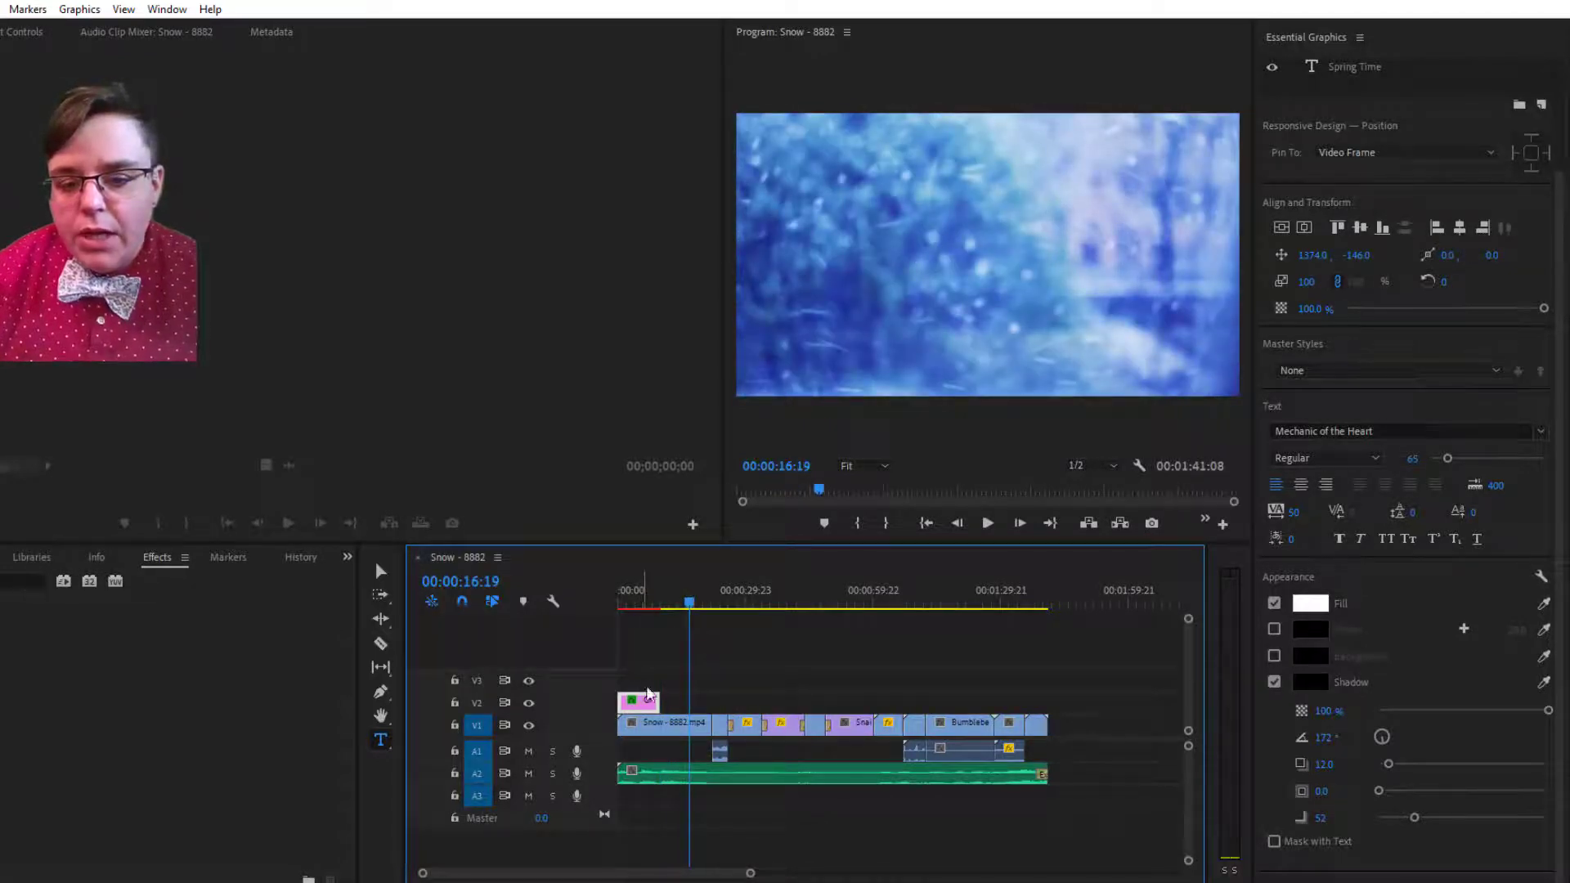
drag(665, 695, 688, 700)
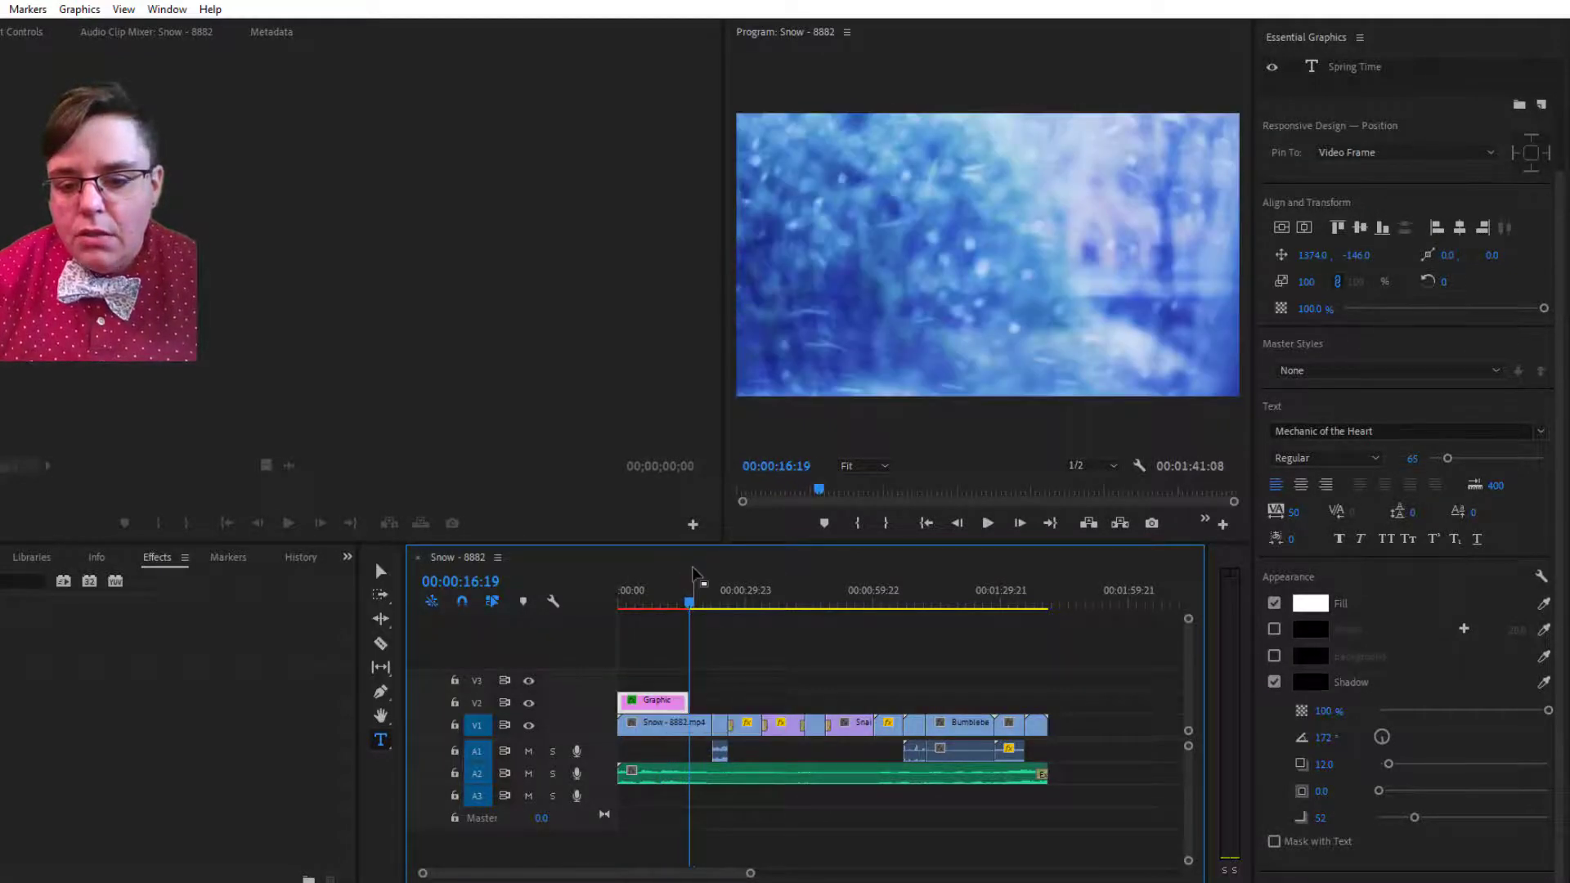
Step: Play the lengthened title from the start of the sequence to check its duration
drag(693, 602, 619, 603)
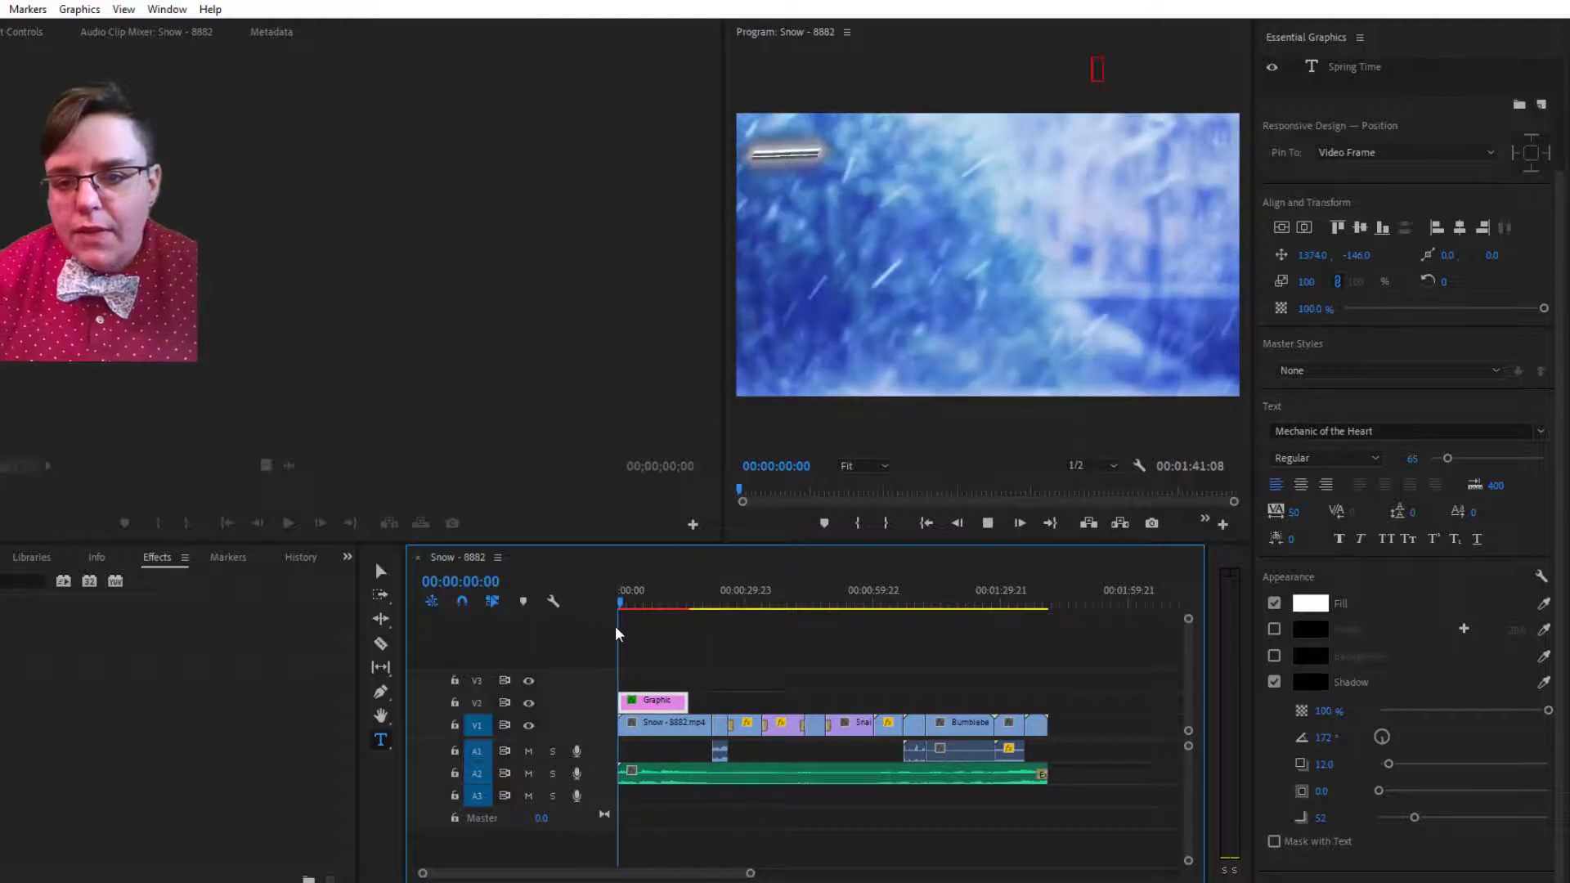
key(space)
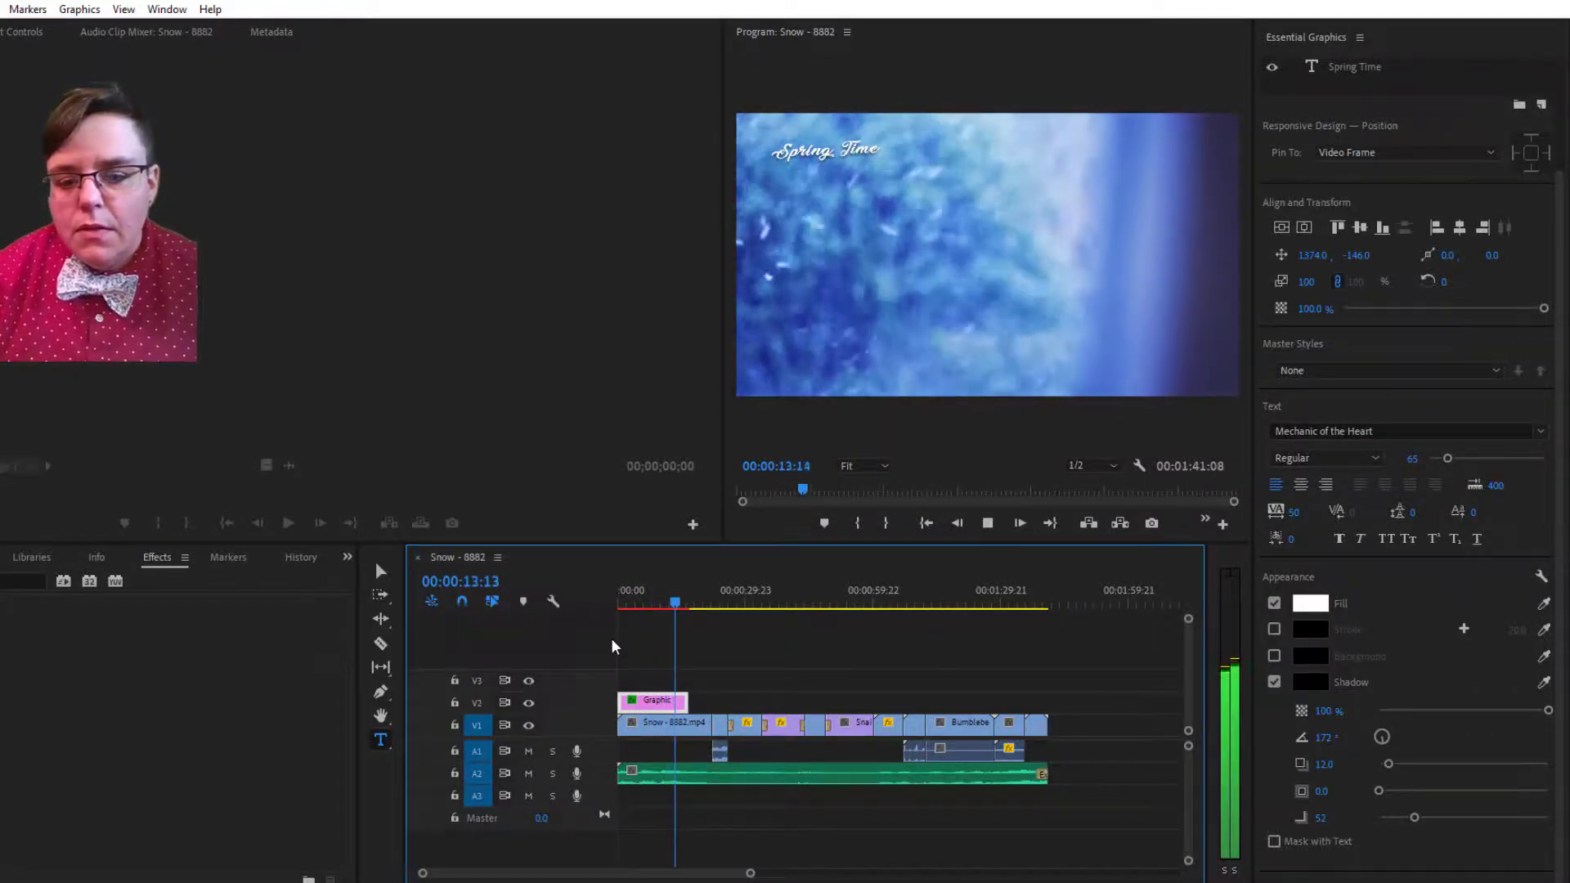
key(space)
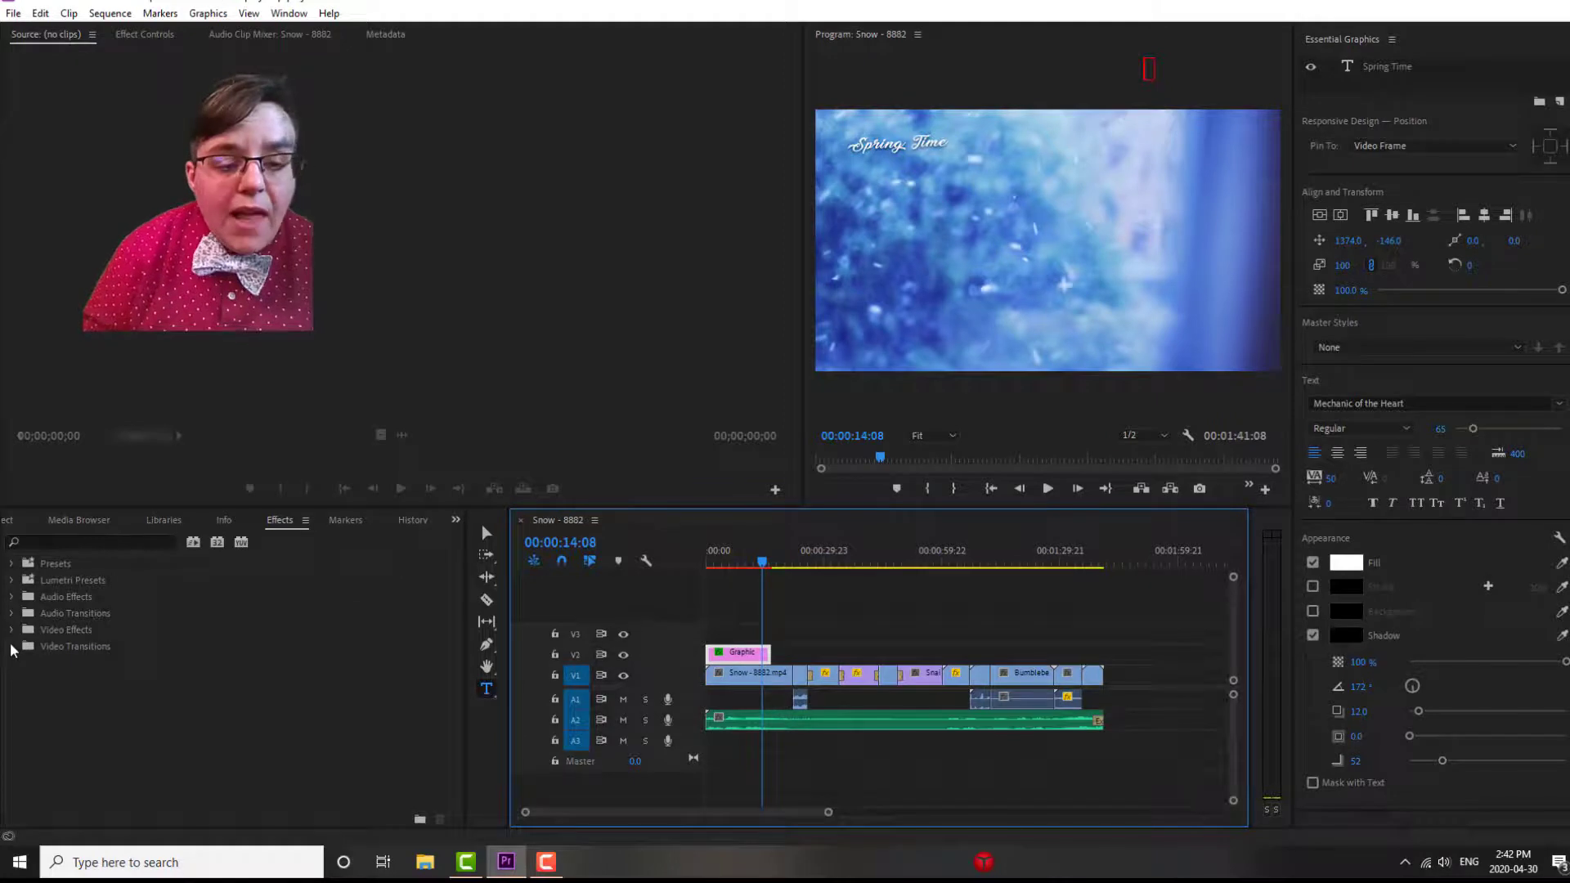
Step: Expand the Dissolve group of the video transitions
click(11, 648)
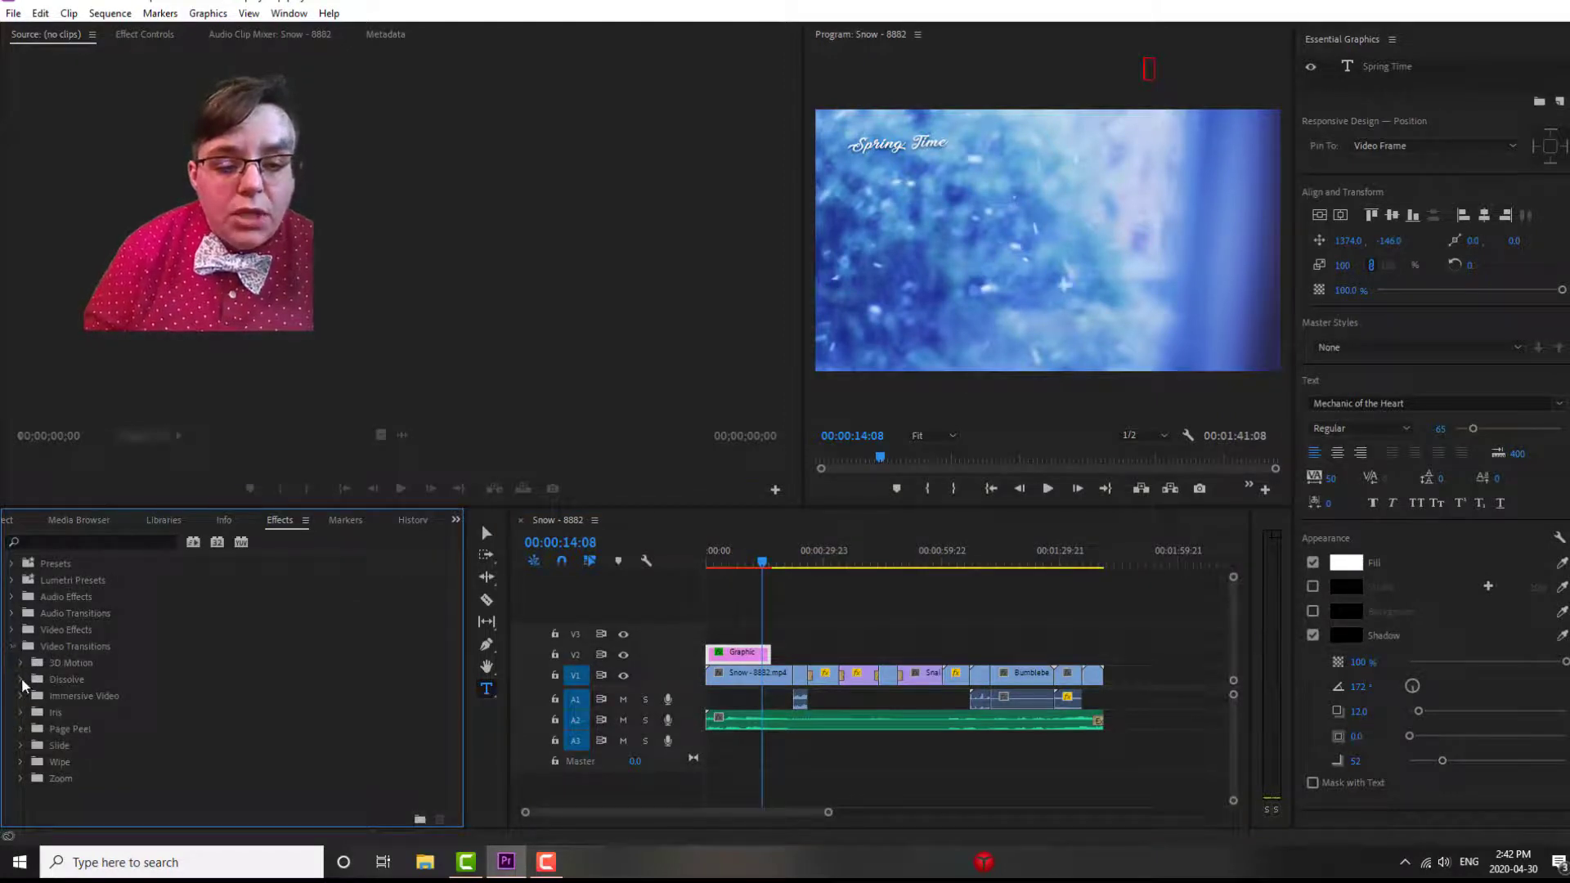
click(20, 679)
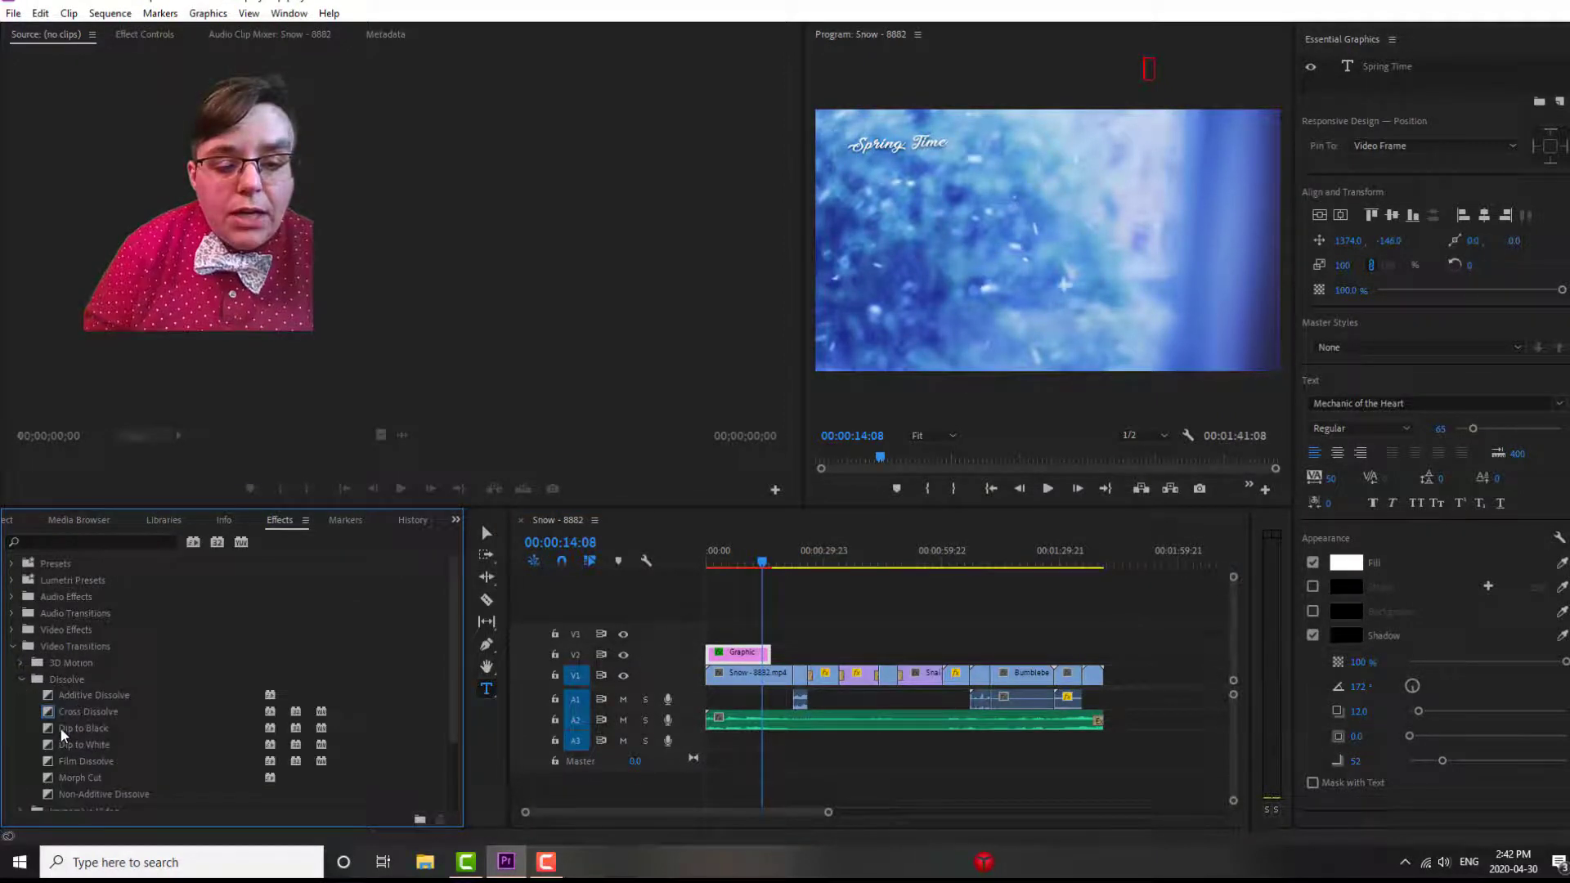
Step: Try the Dip to Black transition at the end of the title graphic on V2 and undo the latest edits
drag(62, 729, 767, 657)
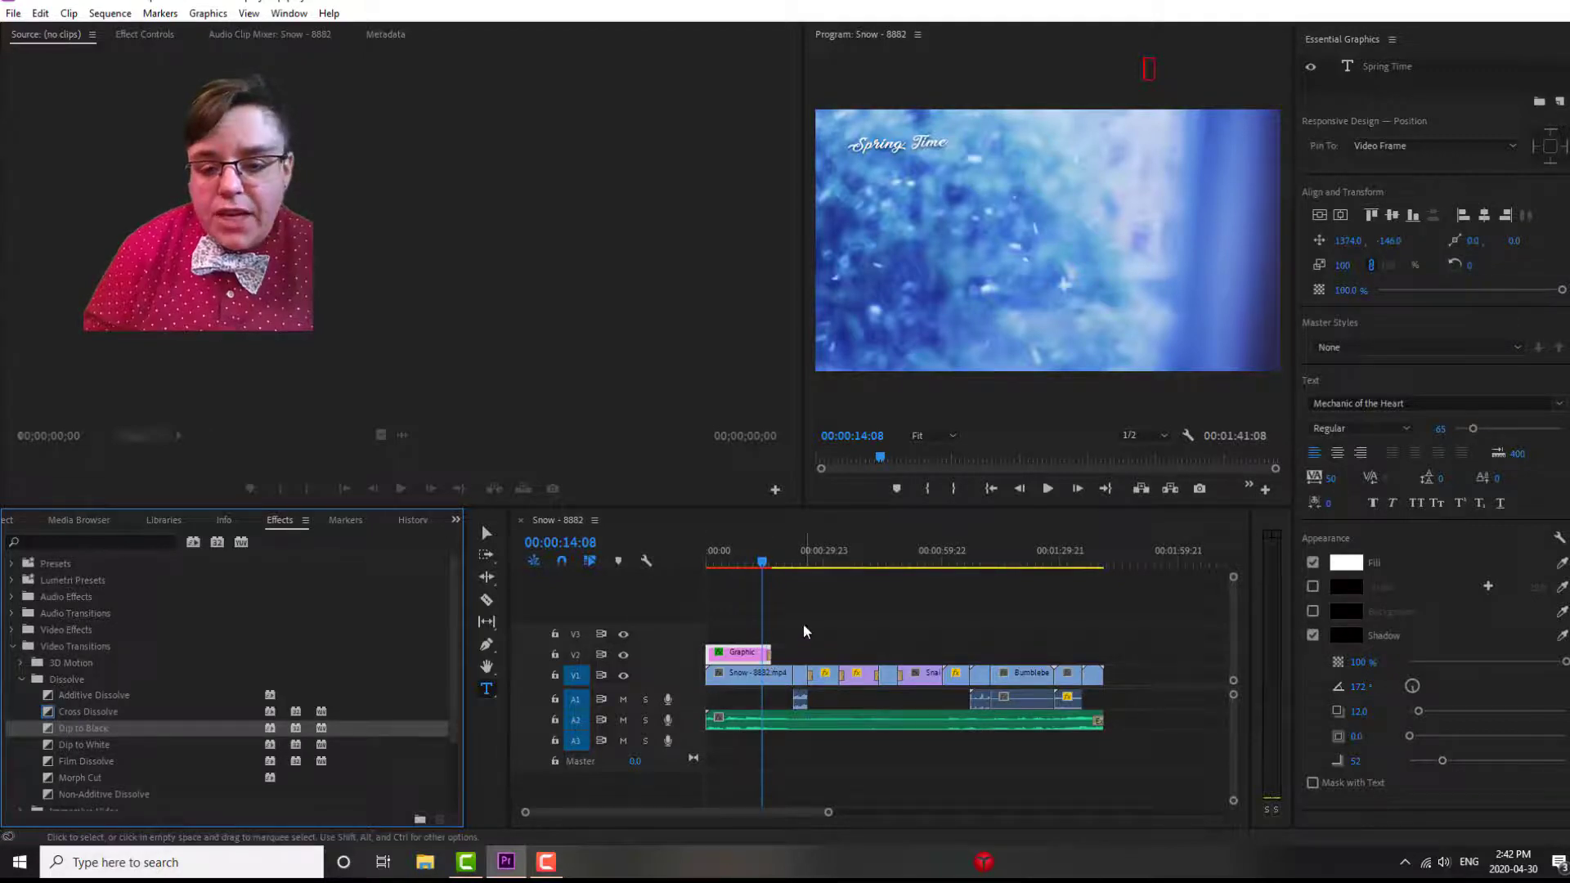
click(753, 561)
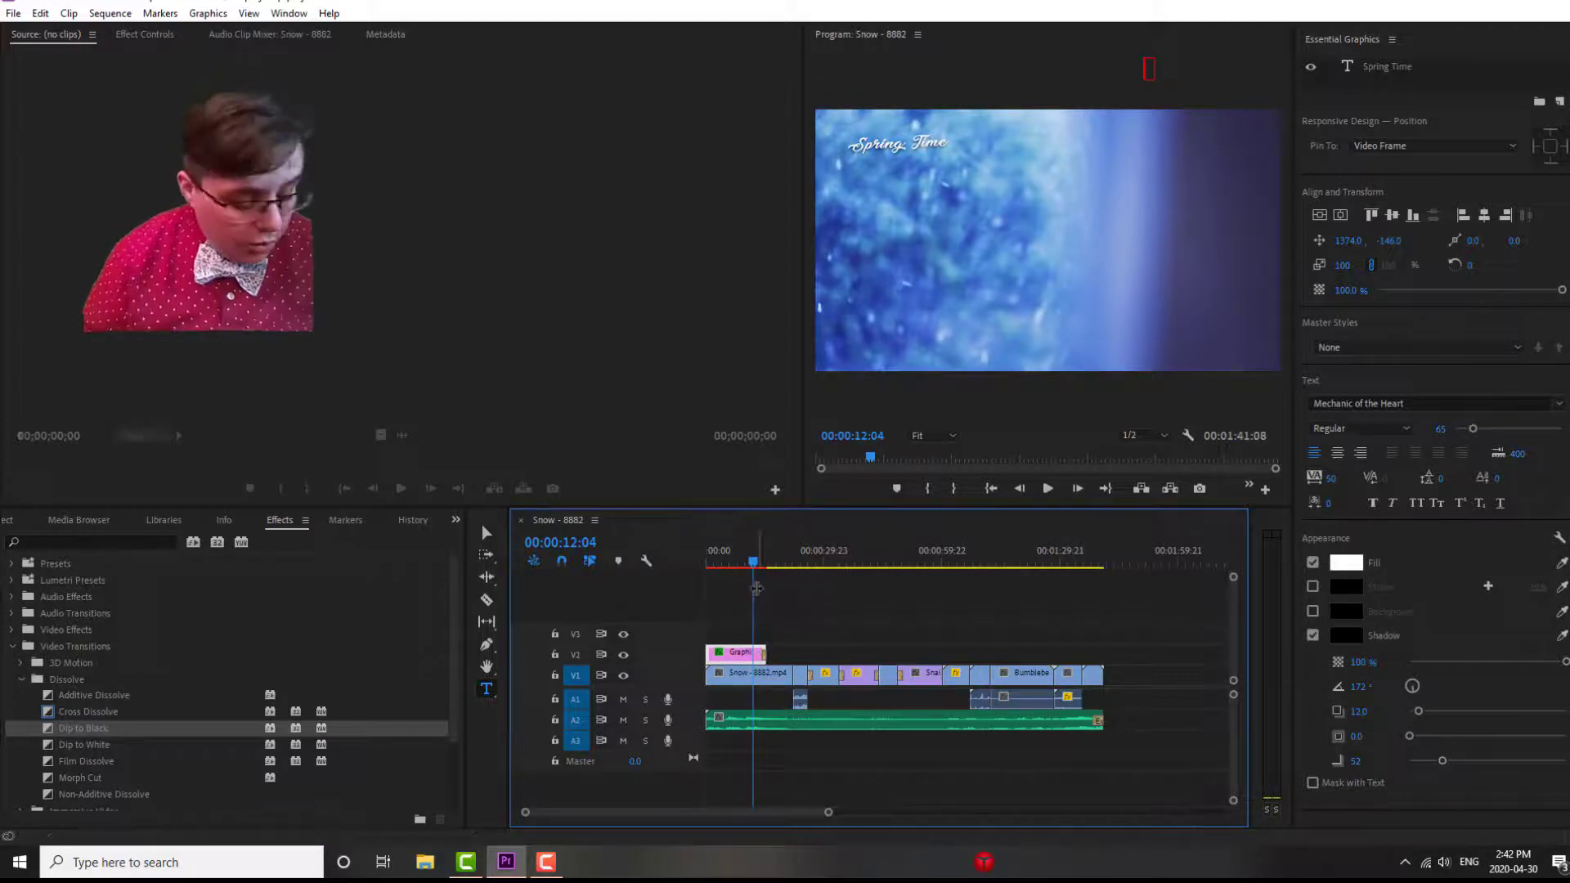
key(ctrl+z)
key(ctrl+z)
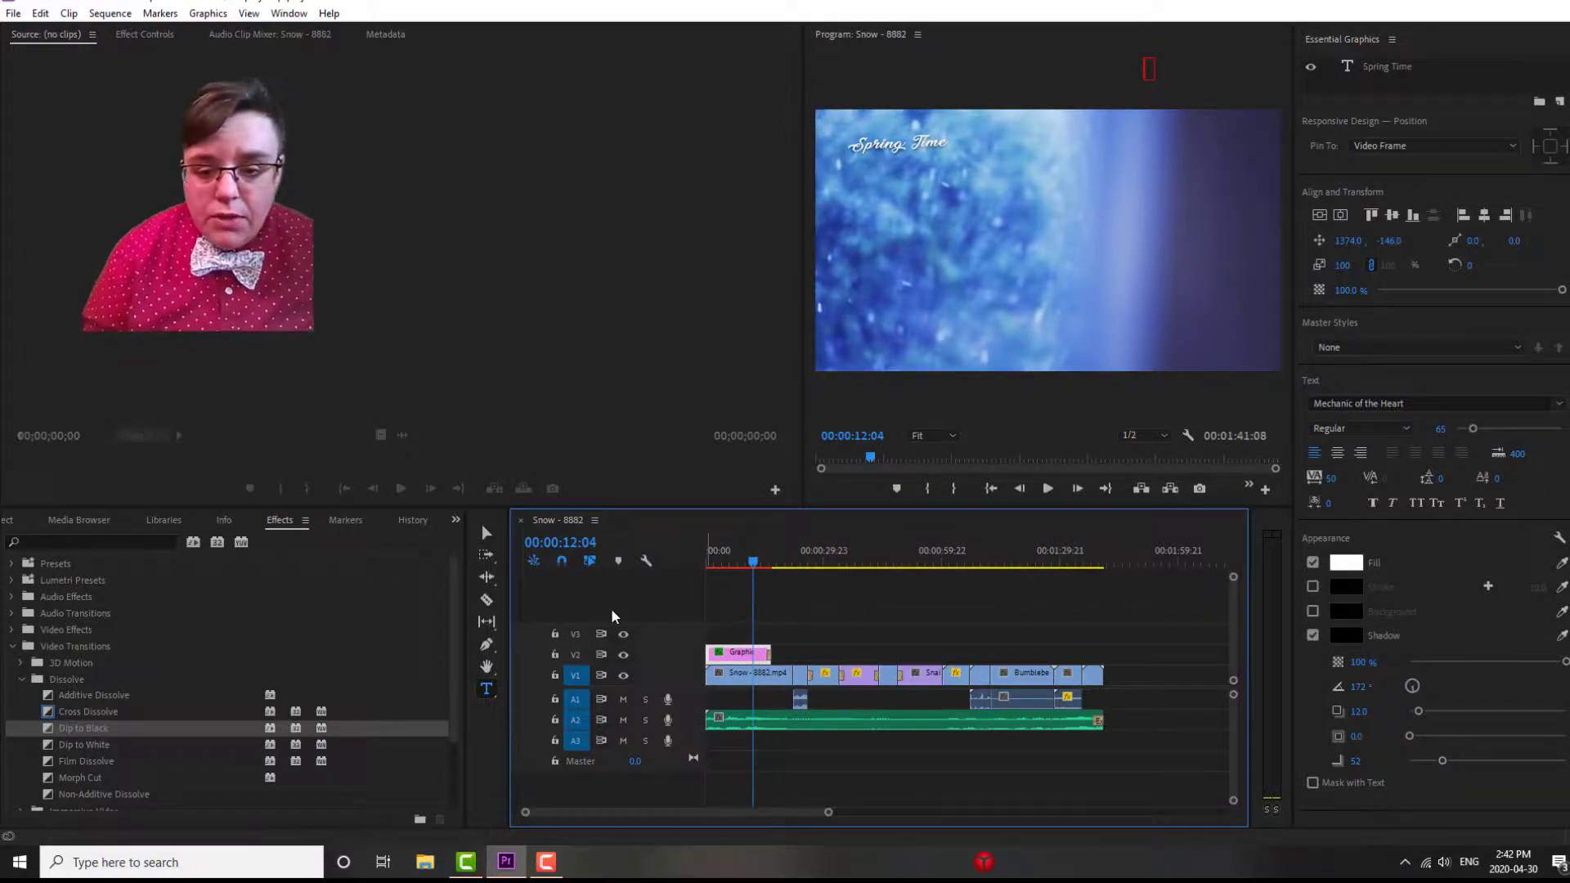
Step: Apply the Cross Dissolve transition to the end of the title graphic on V2 and lengthen it to about 00:00:03:05
drag(68, 679, 158, 677)
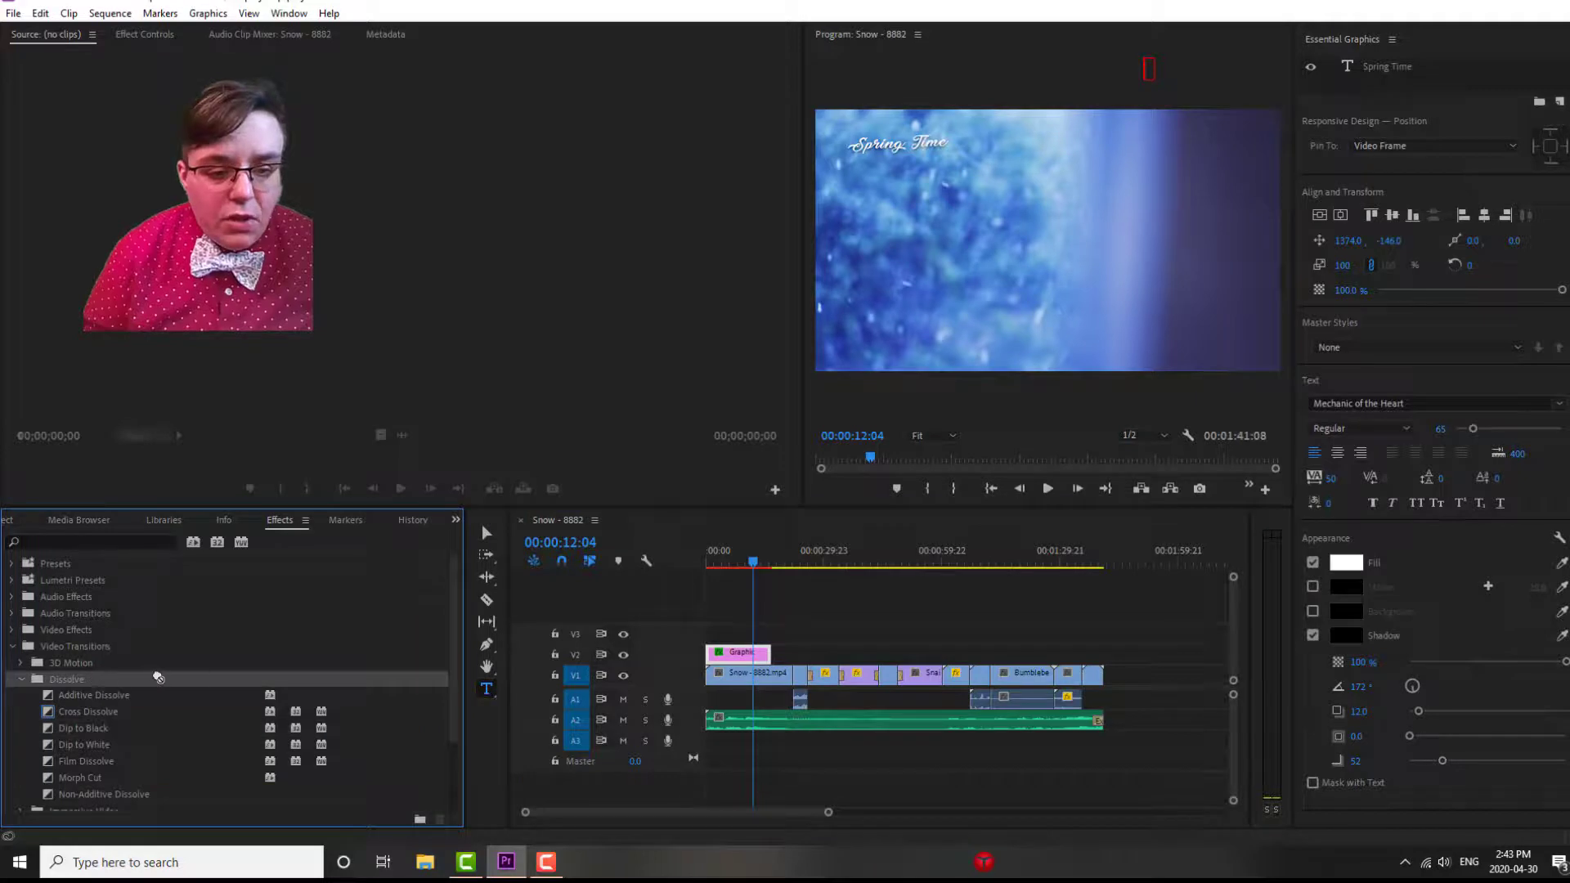
drag(76, 708, 770, 654)
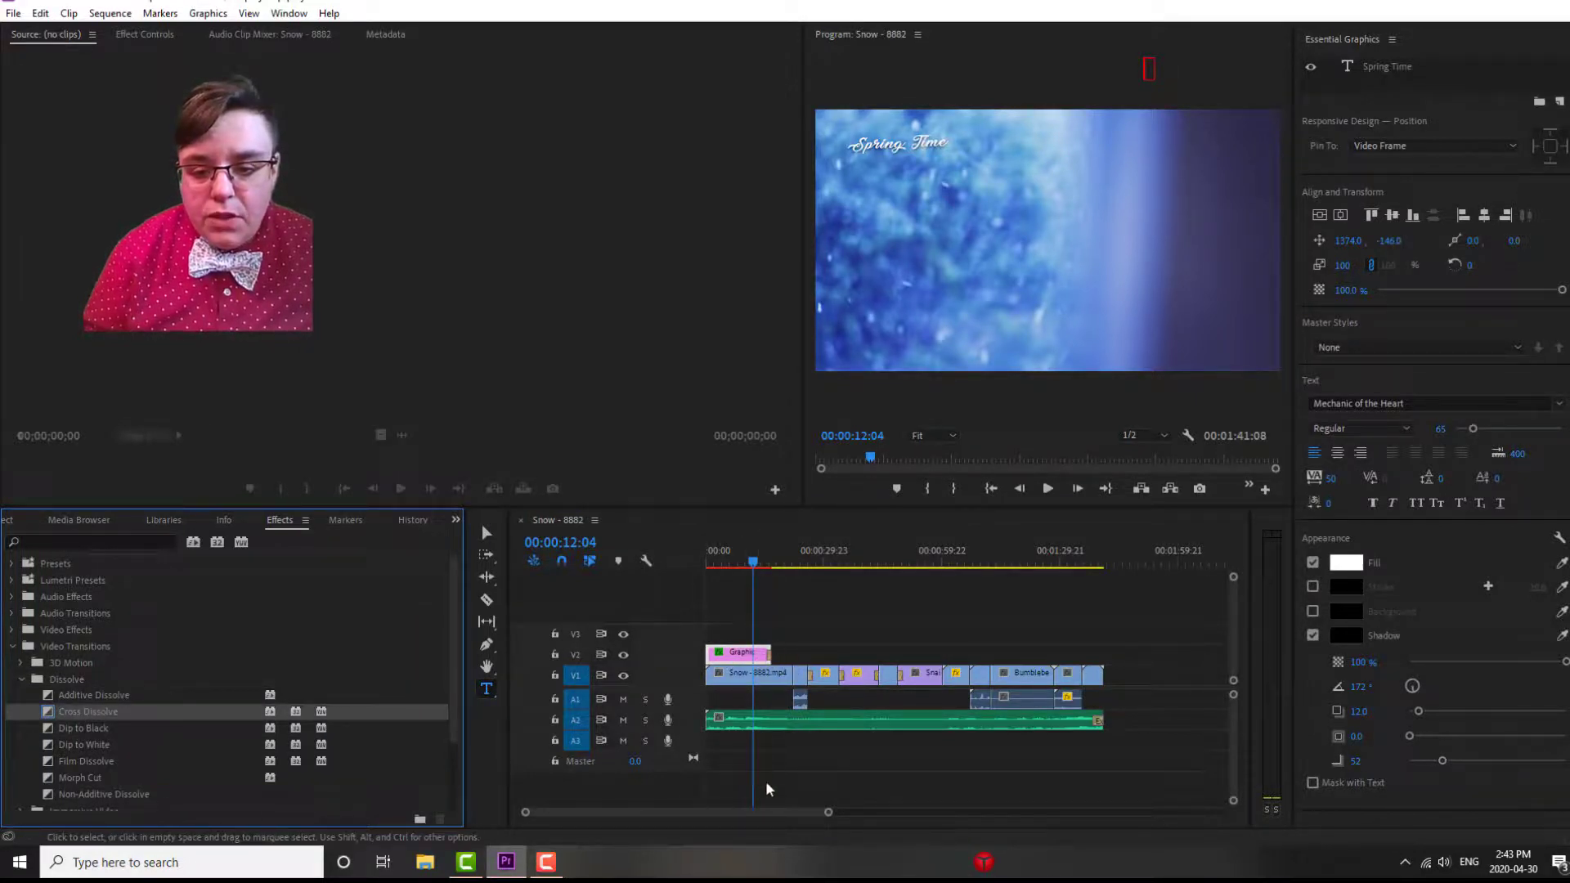
drag(829, 813, 771, 827)
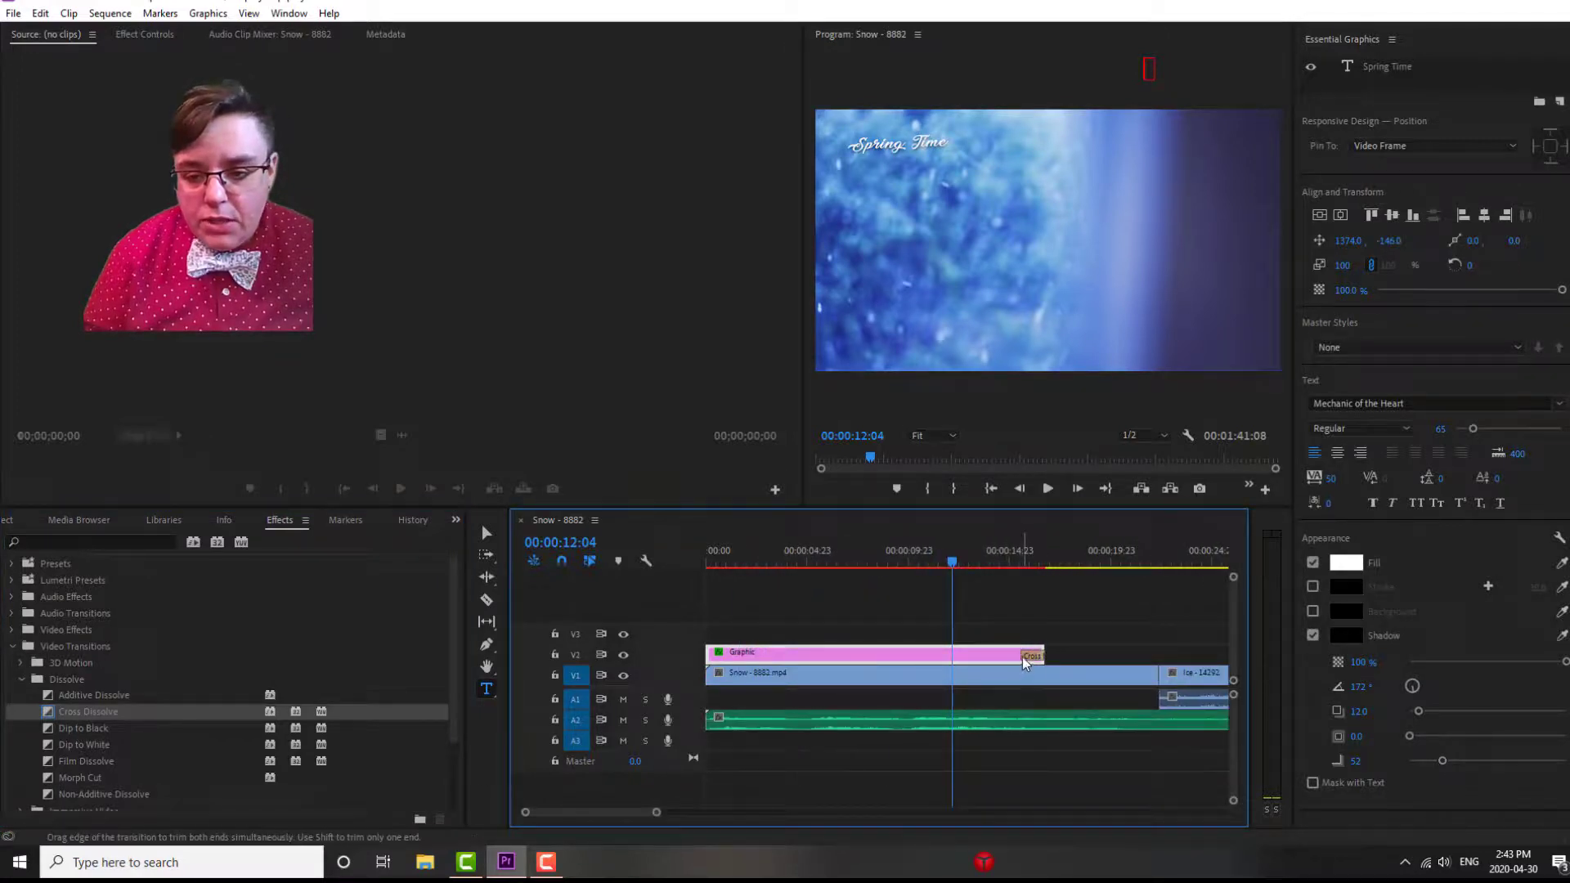
drag(998, 657, 974, 657)
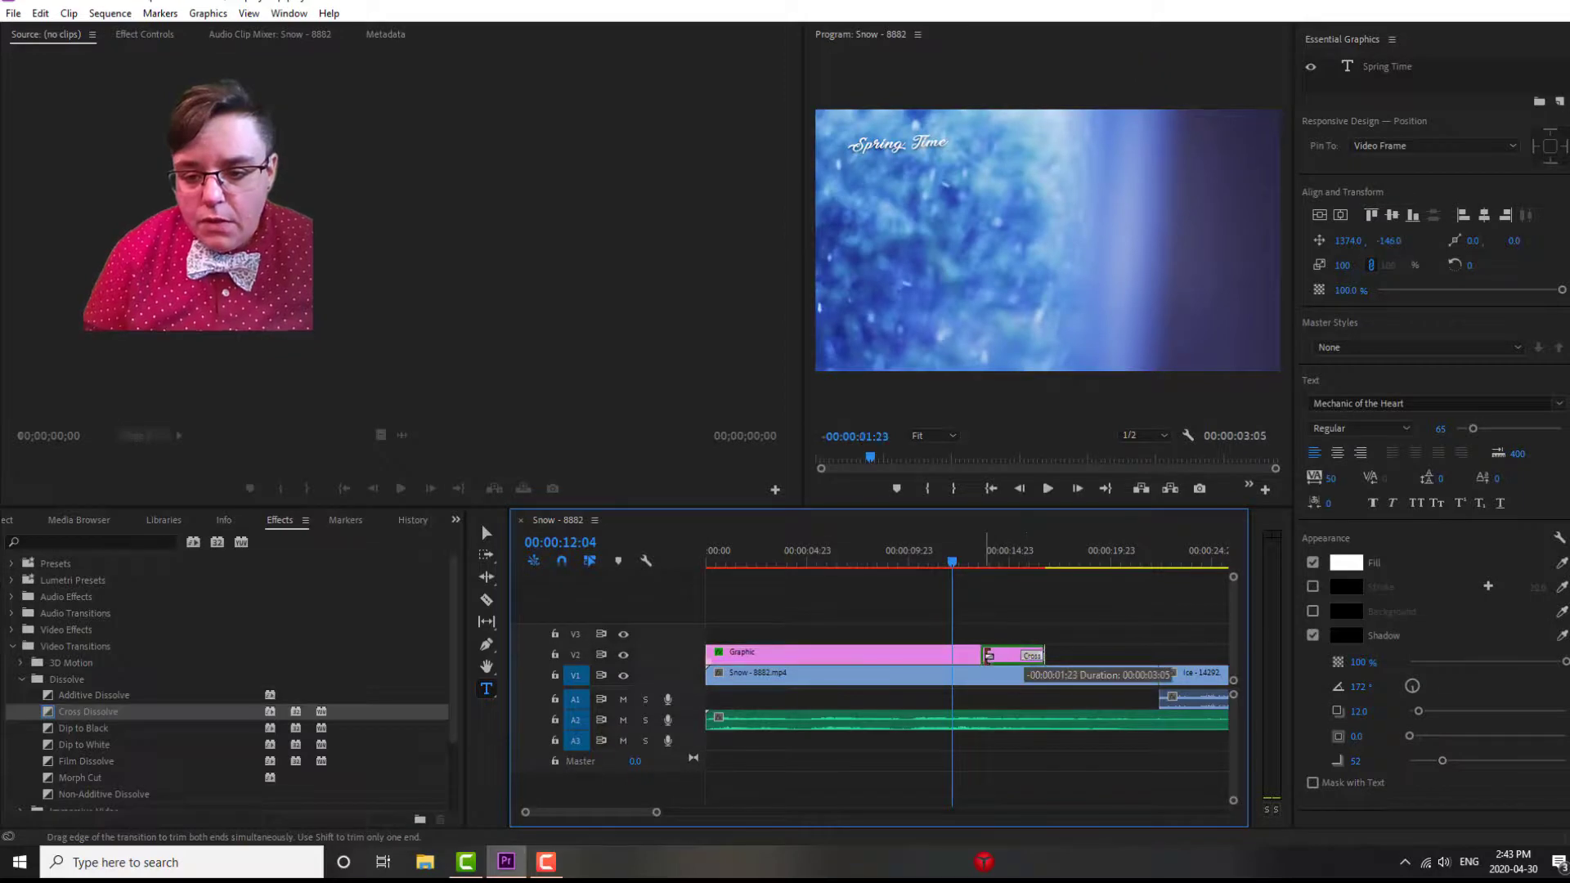
click(978, 577)
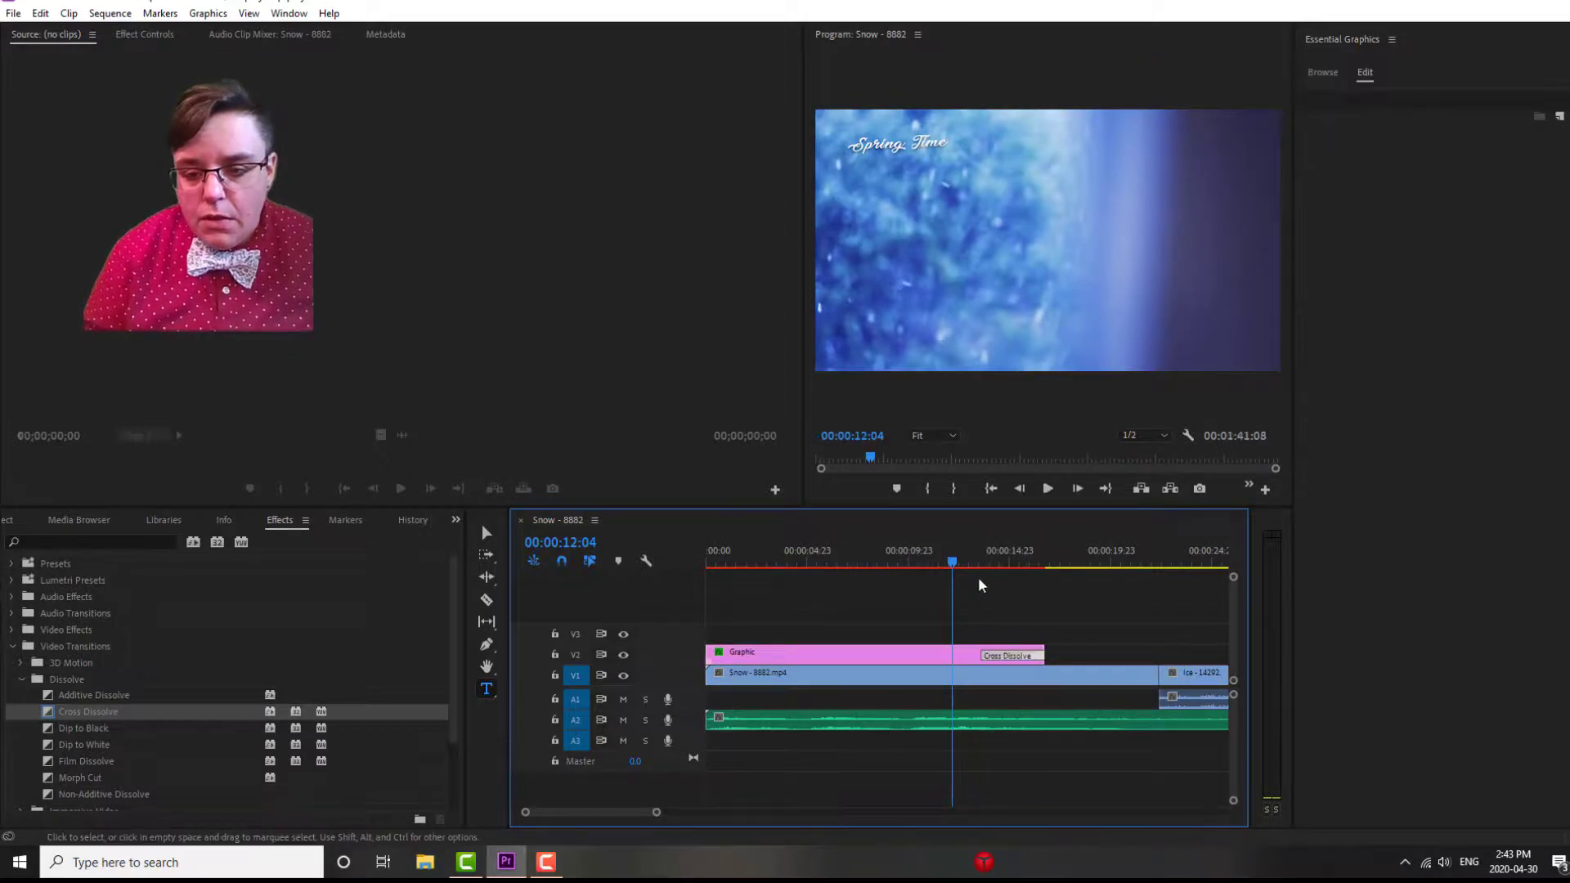
Step: Play the end of the title graphic to review its cross dissolve, and return to Essential Graphics
key(space)
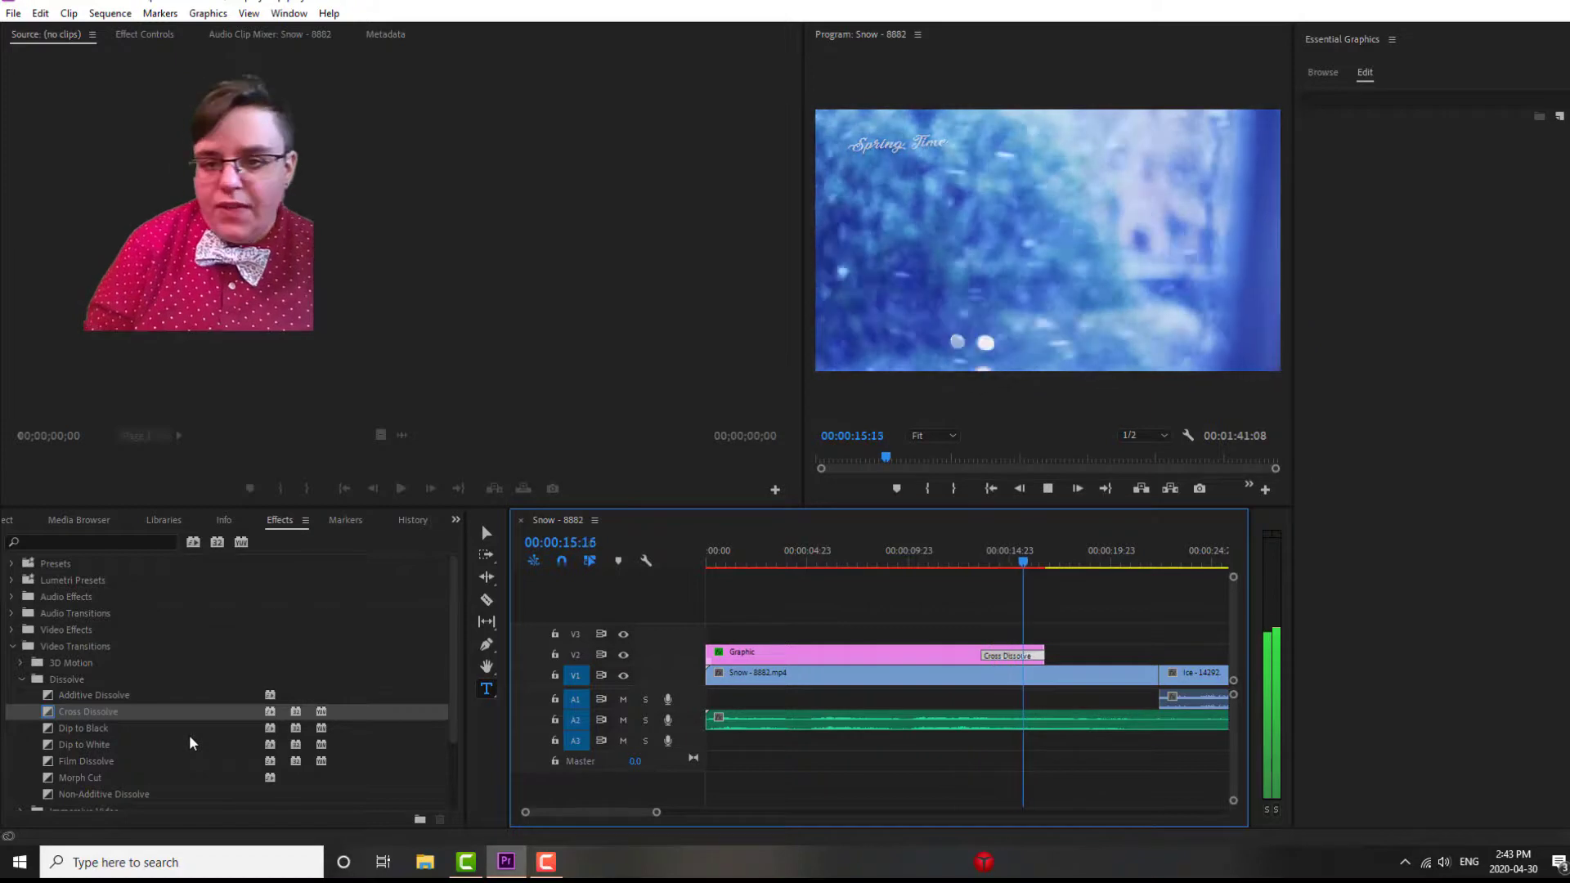
key(space)
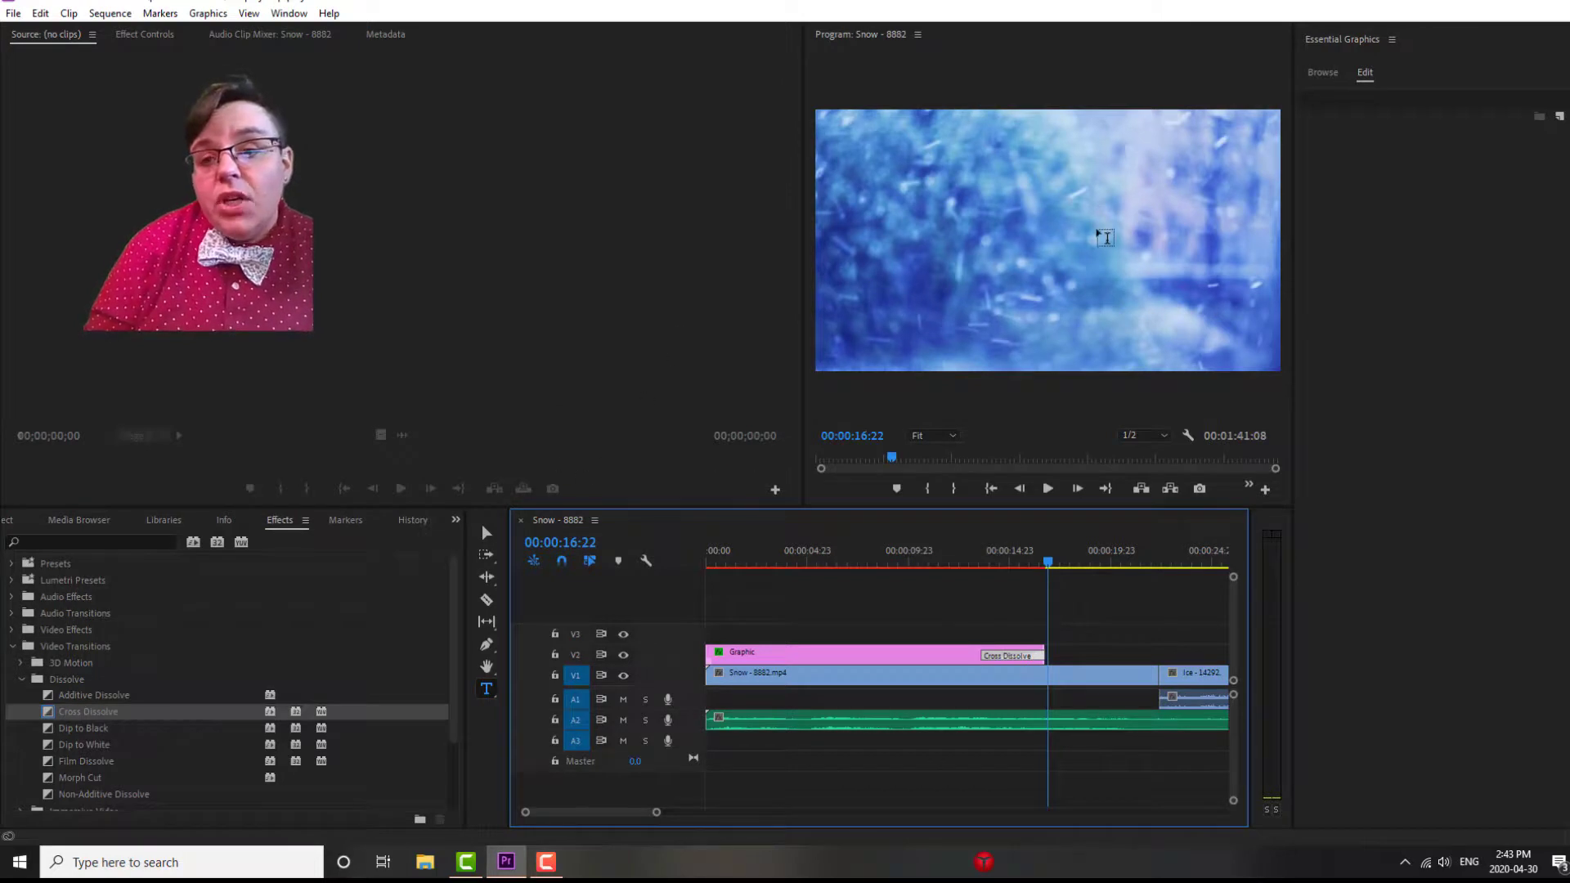
click(1340, 38)
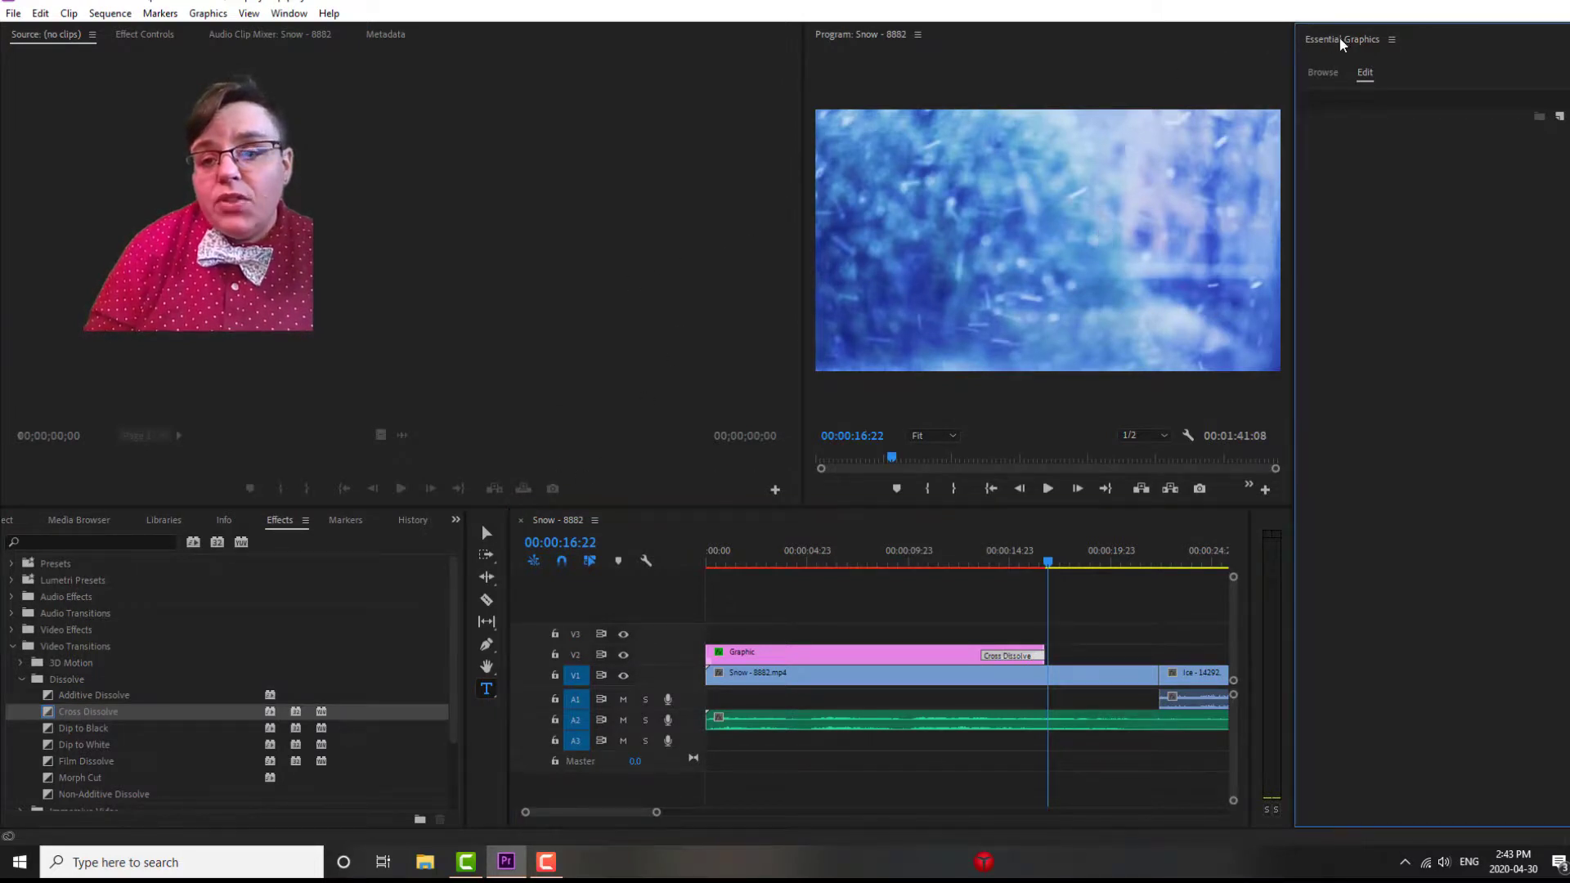